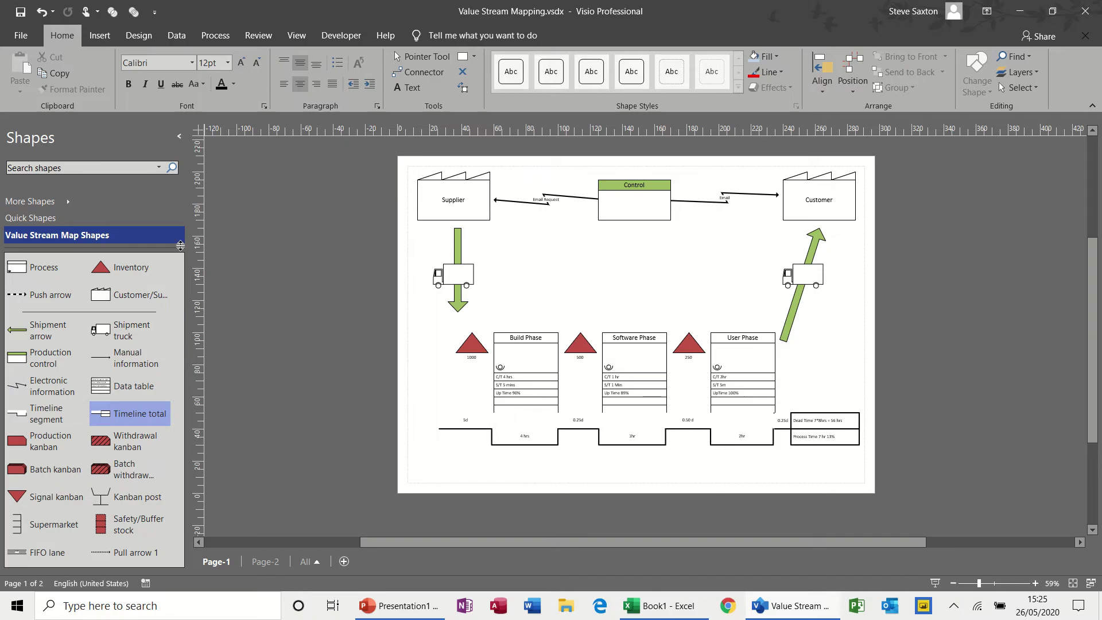
Create a new drawing from the Business > Value Stream Map template in metric units
{"action": "left_click", "coordinate": [18, 36]}
{"action": "left_click", "coordinate": [22, 89]}
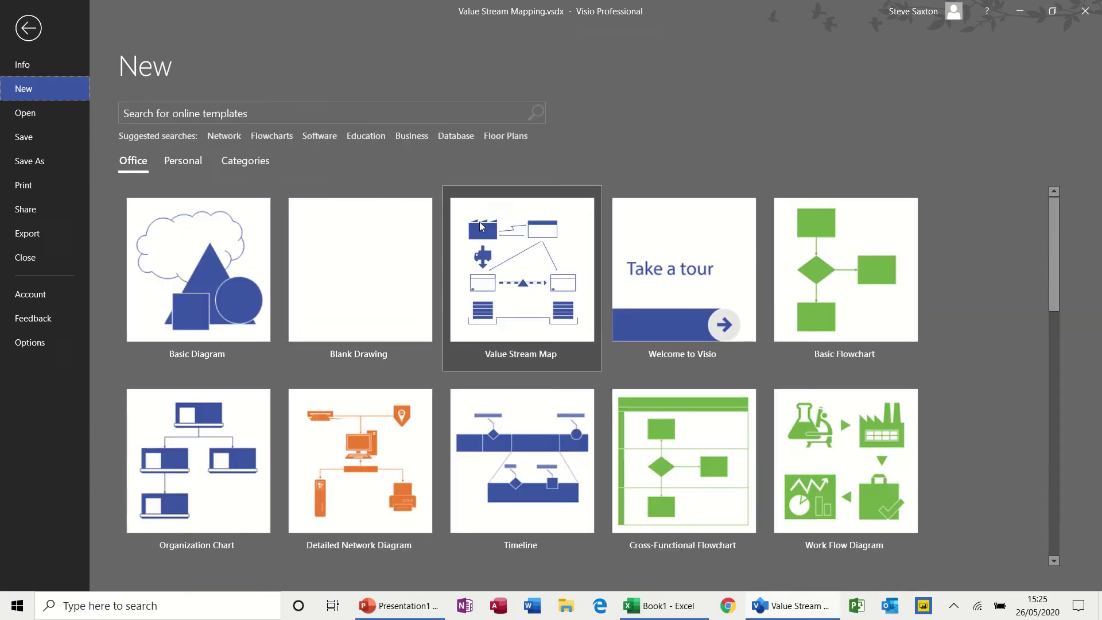
{"action": "left_click", "coordinate": [253, 163]}
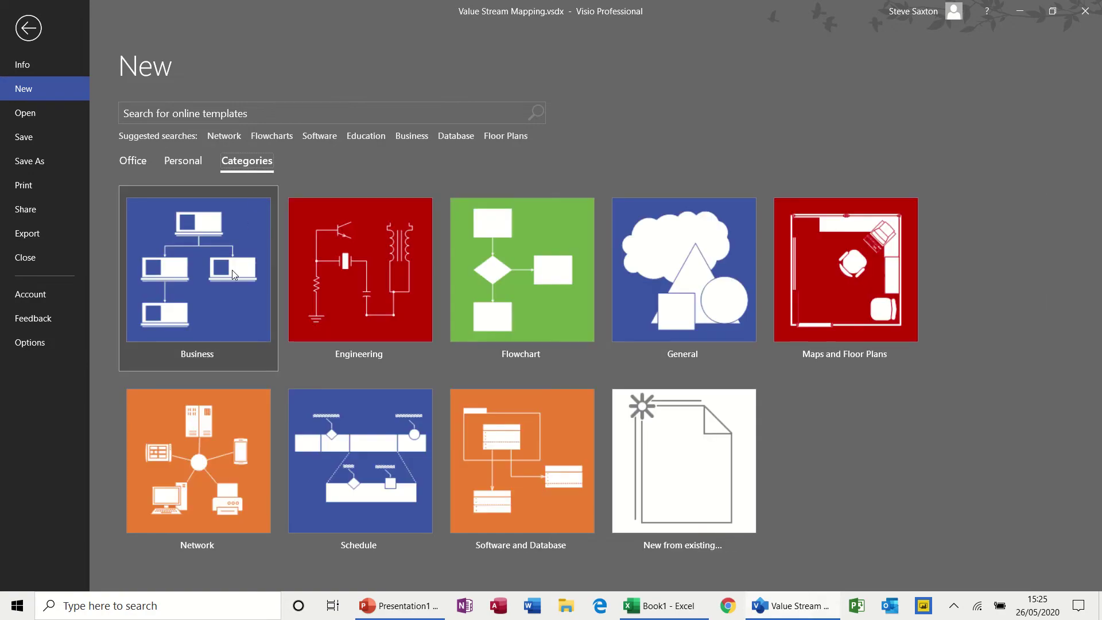
{"action": "left_click", "coordinate": [250, 222]}
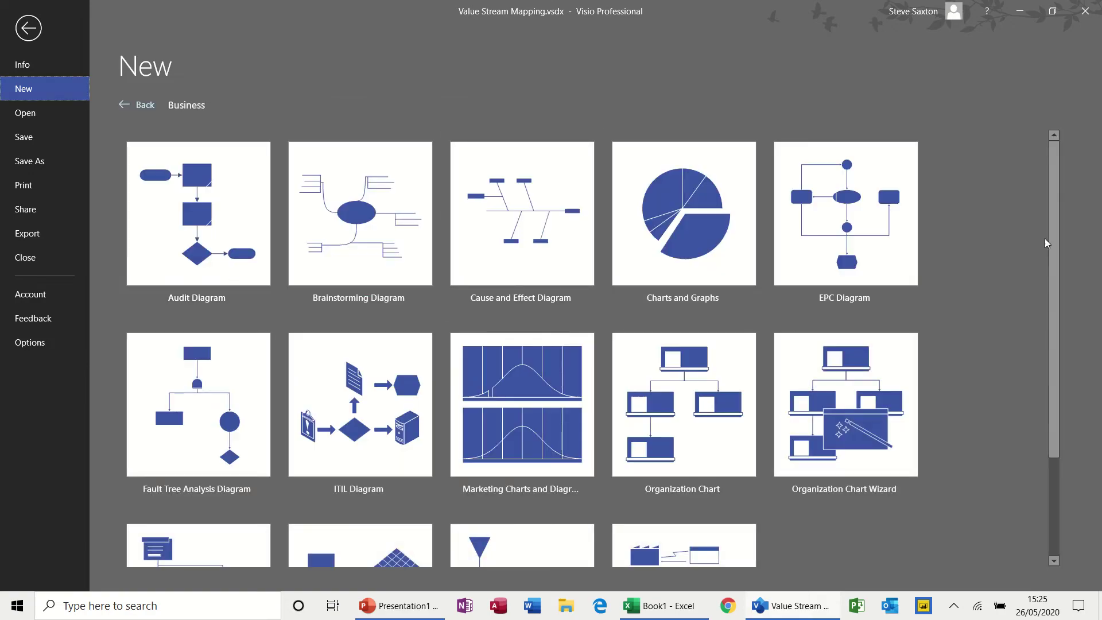
{"action": "left_click_drag", "start_coordinate": [1051, 235], "coordinate": [1051, 370]}
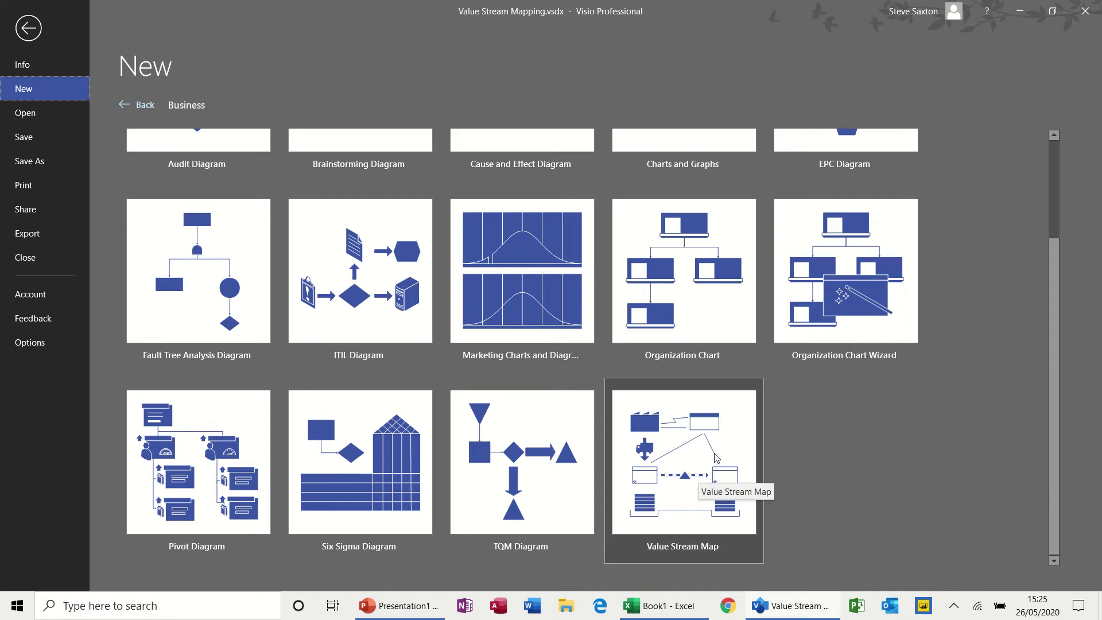
{"action": "left_click", "coordinate": [675, 477]}
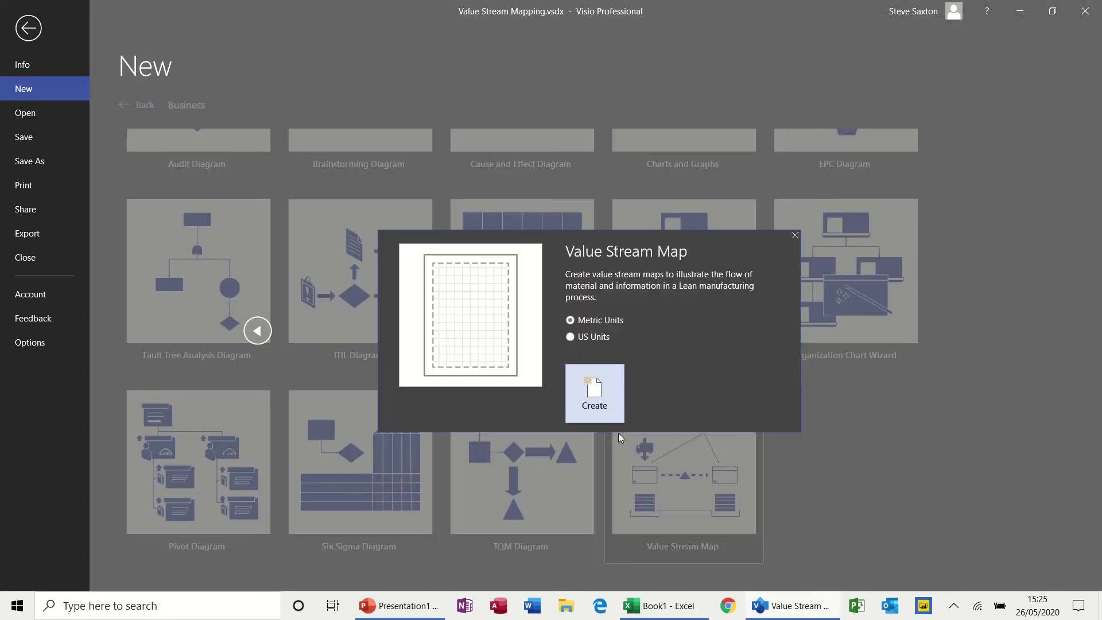
{"action": "left_click", "coordinate": [596, 393]}
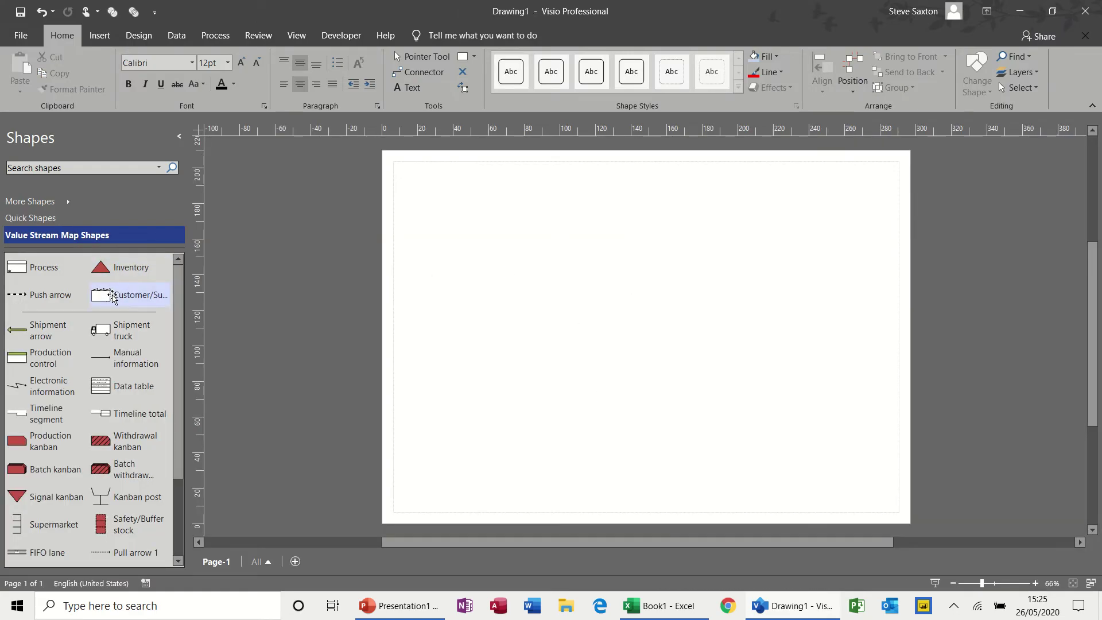
Place two factory shapes at the page's top-right and top-left corners
{"action": "left_click_drag", "start_coordinate": [112, 297], "coordinate": [849, 195]}
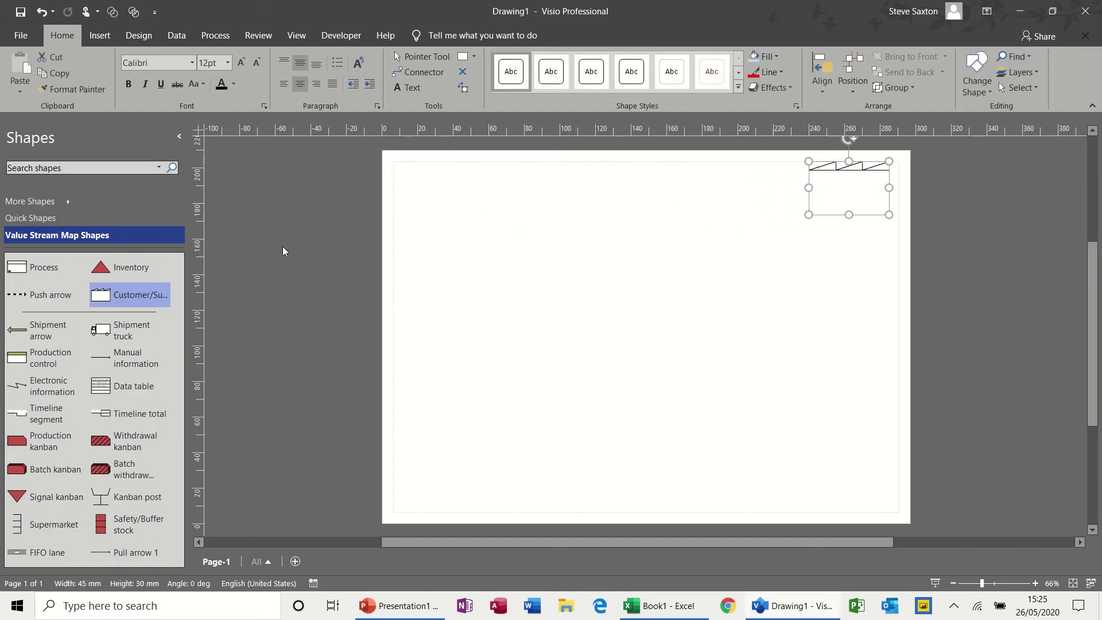
{"action": "left_click_drag", "start_coordinate": [112, 294], "coordinate": [434, 195]}
{"action": "key", "text": "Escape"}
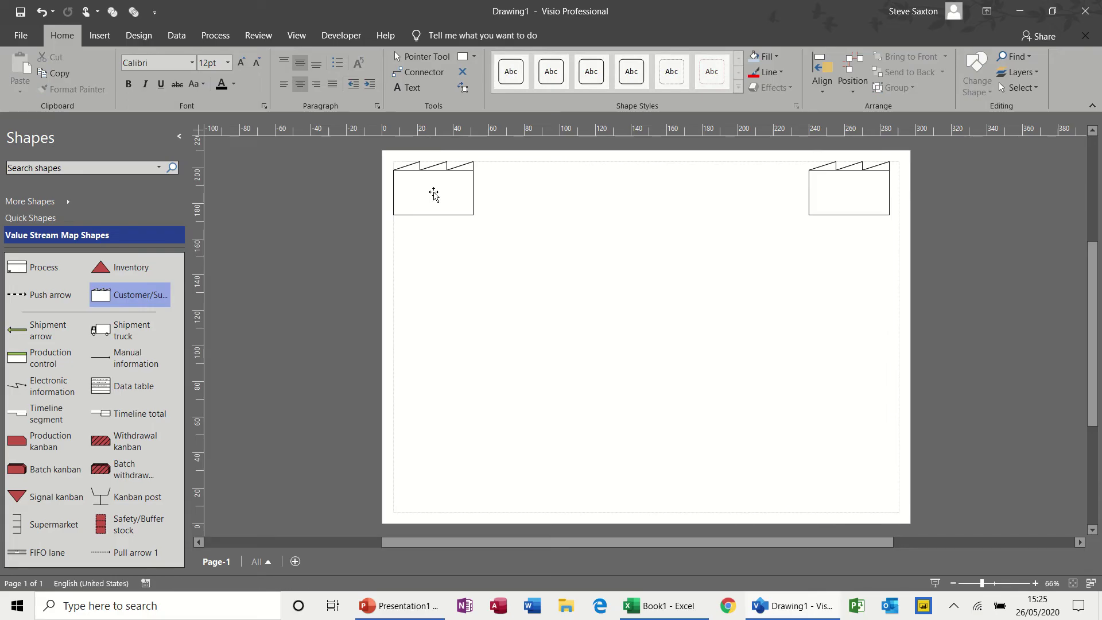
Label the left factory shape Supplier and the right one Customer
{"action": "double_click", "coordinate": [433, 195]}
{"action": "type", "text": "S"}
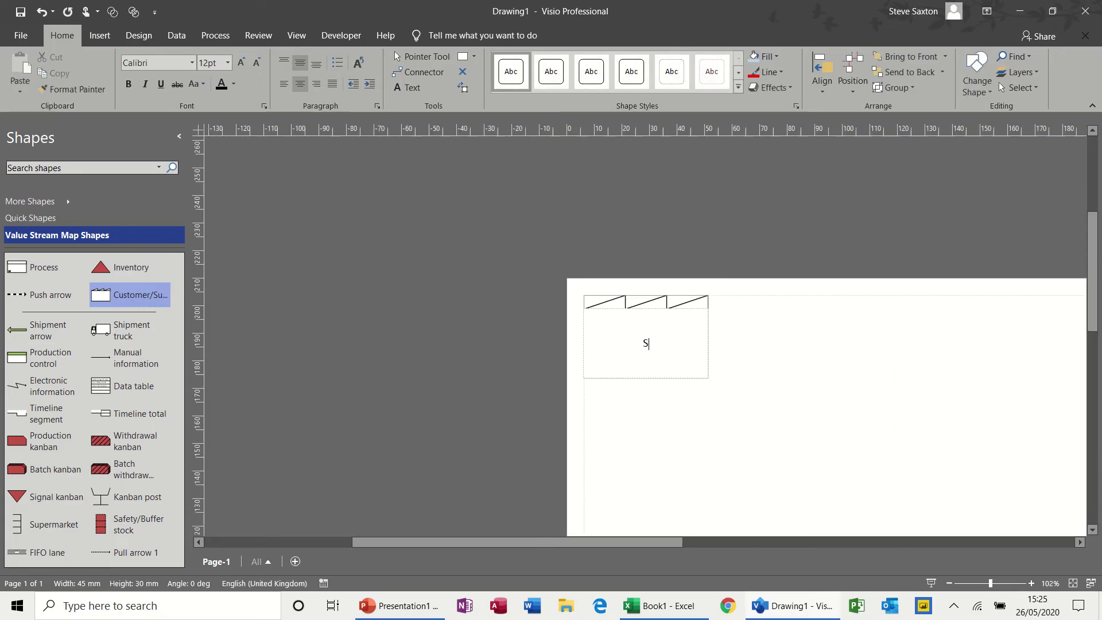
{"action": "type", "text": "uppliert"}
{"action": "key", "text": "BackSpace"}
{"action": "left_click_drag", "start_coordinate": [510, 542], "coordinate": [696, 542]}
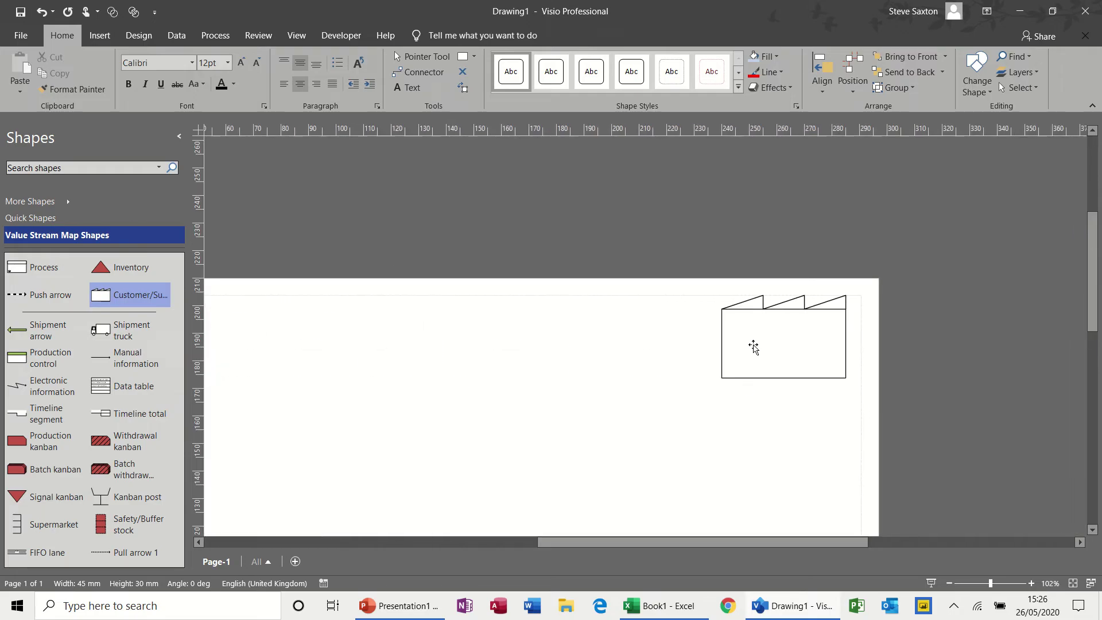
{"action": "left_click", "coordinate": [753, 346]}
{"action": "double_click", "coordinate": [754, 345]}
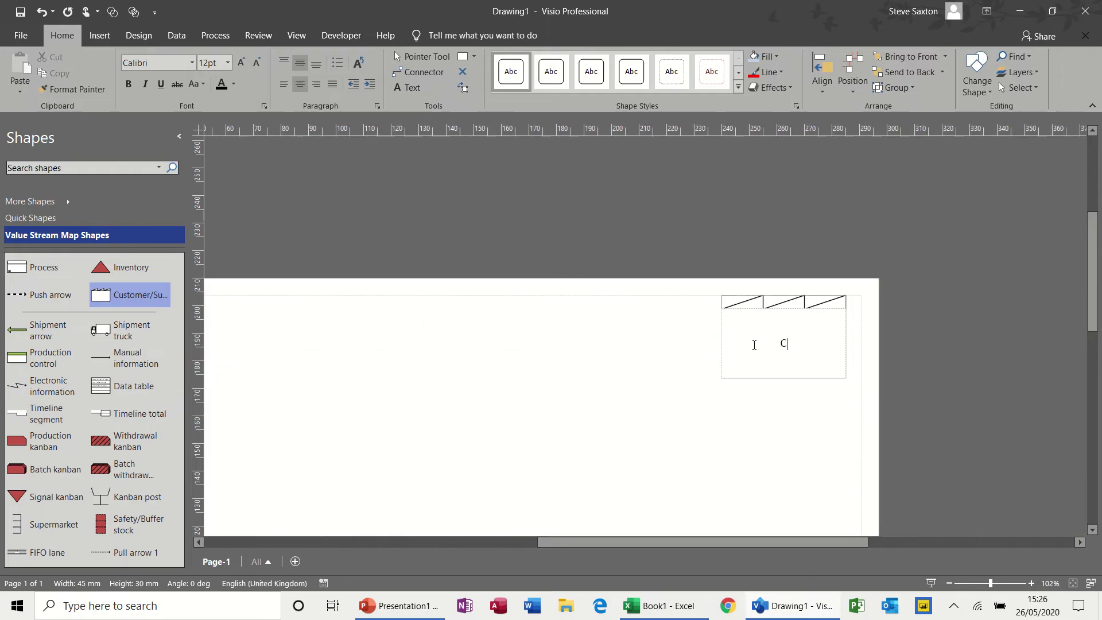
{"action": "type", "text": "Customer"}
Position a Production control box between Supplier and Customer and title it Control
{"action": "left_click_drag", "start_coordinate": [43, 356], "coordinate": [415, 345]}
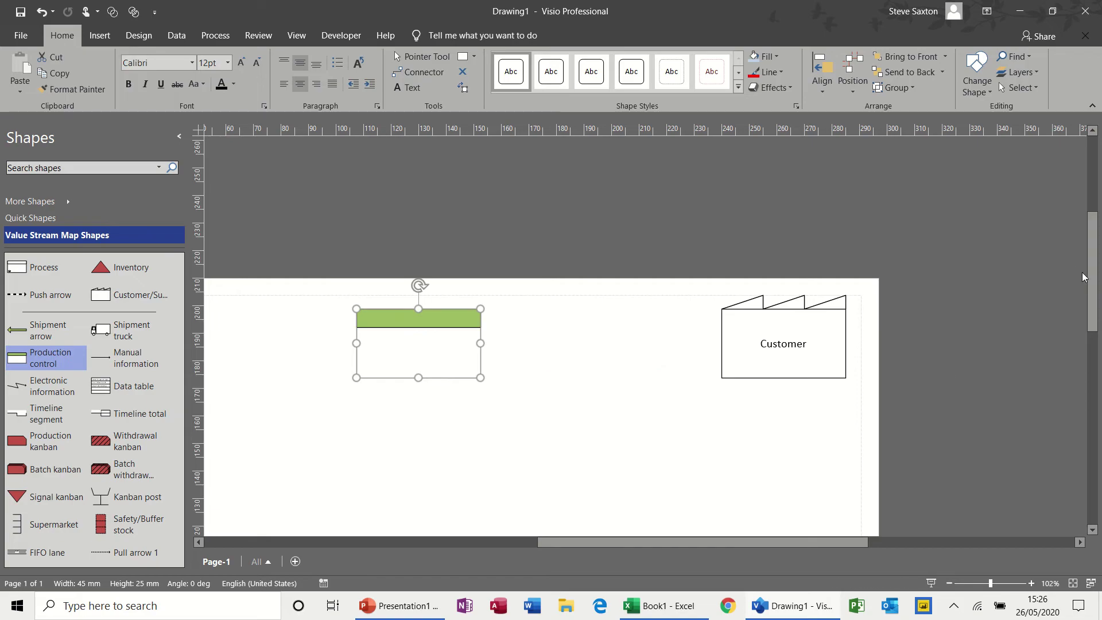
{"action": "scroll", "coordinate": [1090, 312], "scroll_direction": "down", "scroll_amount": 3}
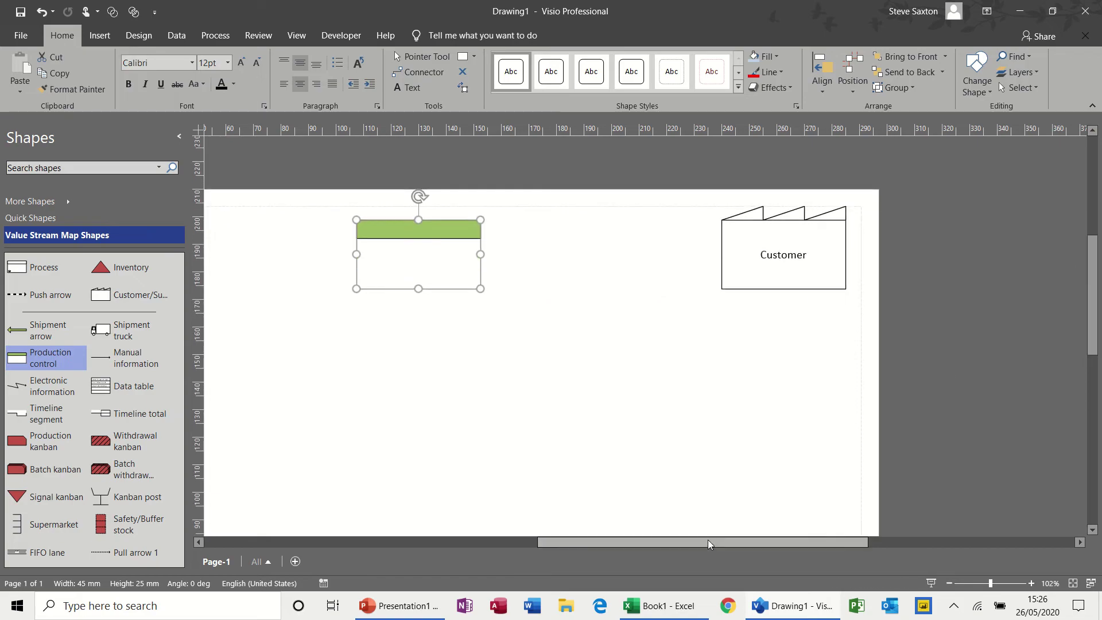
{"action": "left_click_drag", "start_coordinate": [708, 541], "coordinate": [640, 542]}
{"action": "left_click_drag", "start_coordinate": [631, 267], "coordinate": [639, 268]}
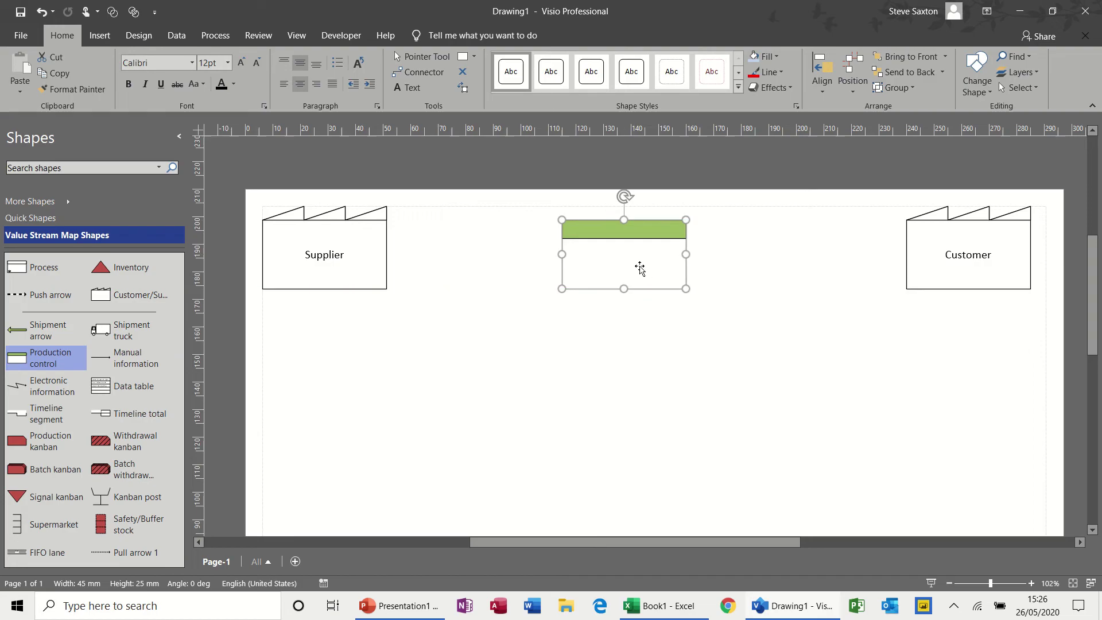
{"action": "double_click", "coordinate": [639, 268]}
{"action": "type", "text": "Control"}
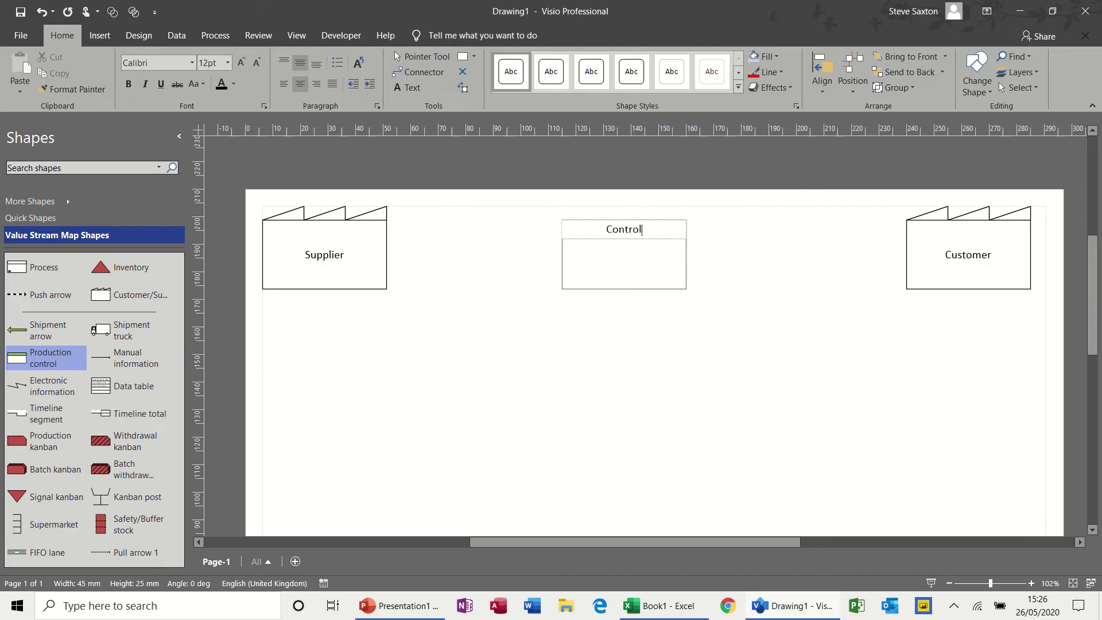
{"action": "left_click", "coordinate": [531, 337]}
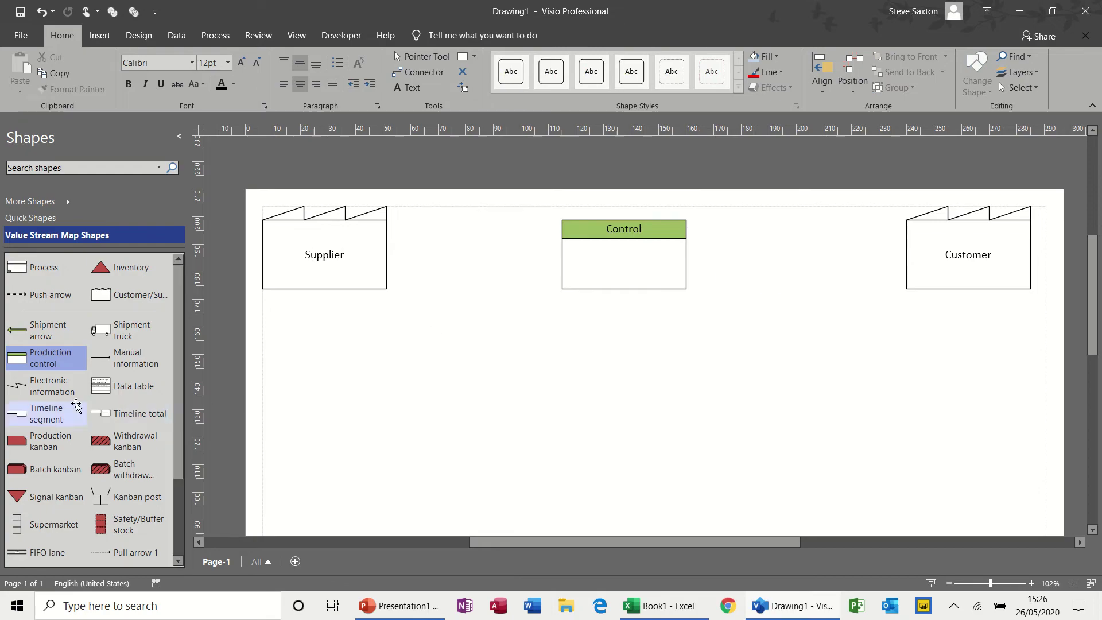
Add electronic information arrows from Customer to Control and from Control to Supplier
{"action": "left_click_drag", "start_coordinate": [47, 390], "coordinate": [905, 256]}
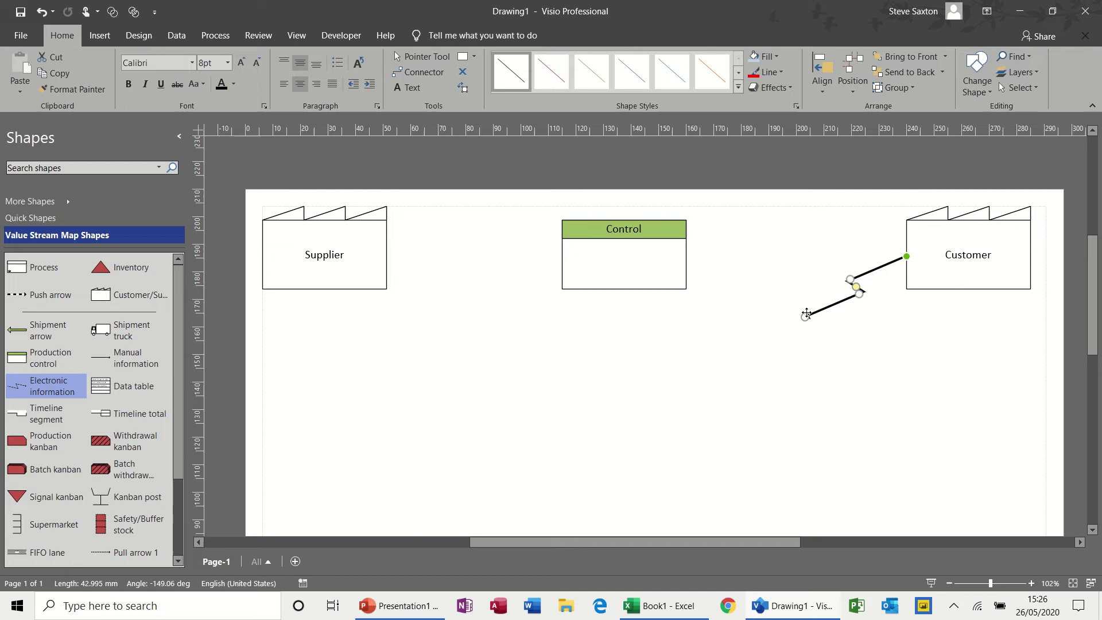
{"action": "left_click_drag", "start_coordinate": [804, 316], "coordinate": [686, 256]}
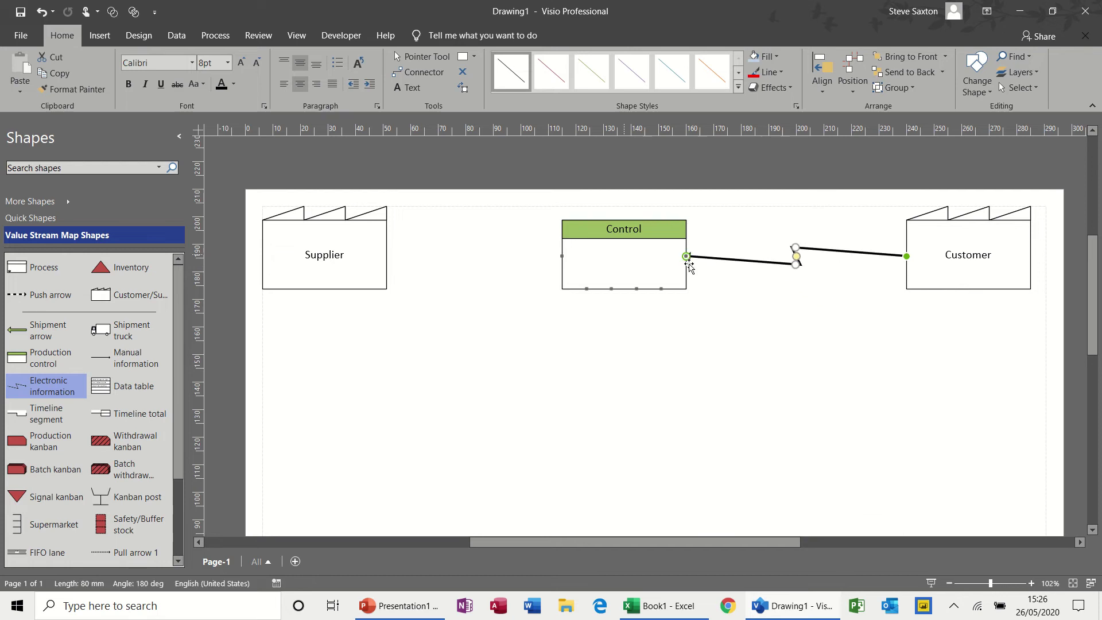
{"action": "left_click_drag", "start_coordinate": [31, 376], "coordinate": [359, 255]}
{"action": "left_click", "coordinate": [561, 292]}
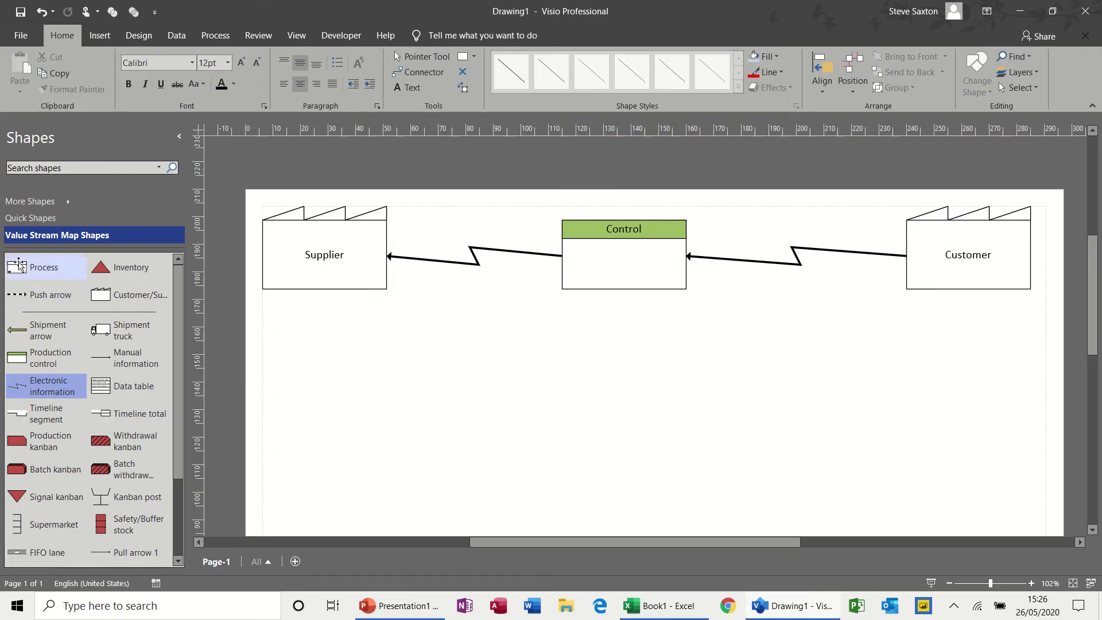
Place process boxes in a row below the top row and title the left one Build Machine
{"action": "left_click_drag", "start_coordinate": [101, 329], "coordinate": [630, 371]}
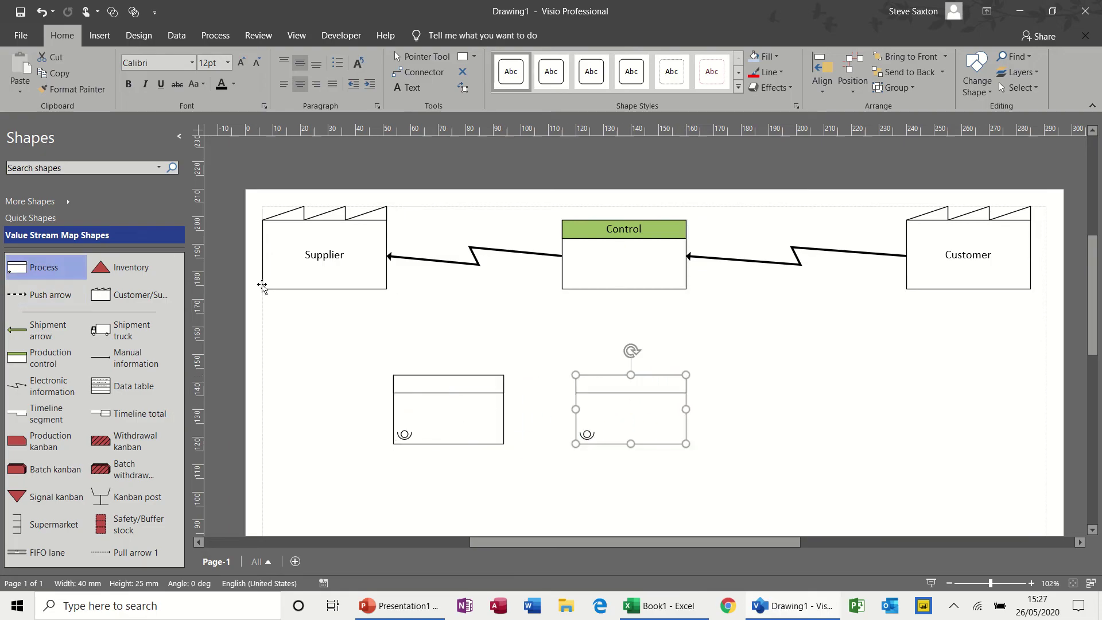
{"action": "left_click_drag", "start_coordinate": [46, 266], "coordinate": [828, 370]}
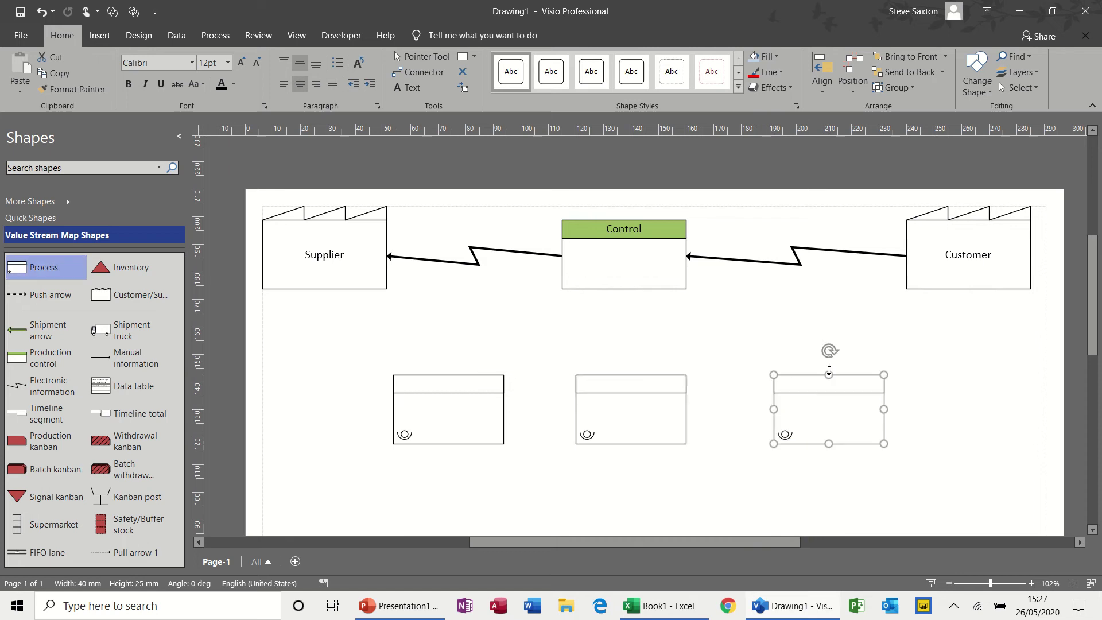
{"action": "left_click", "coordinate": [419, 388]}
{"action": "double_click", "coordinate": [420, 387]}
{"action": "type", "text": "Bu"}
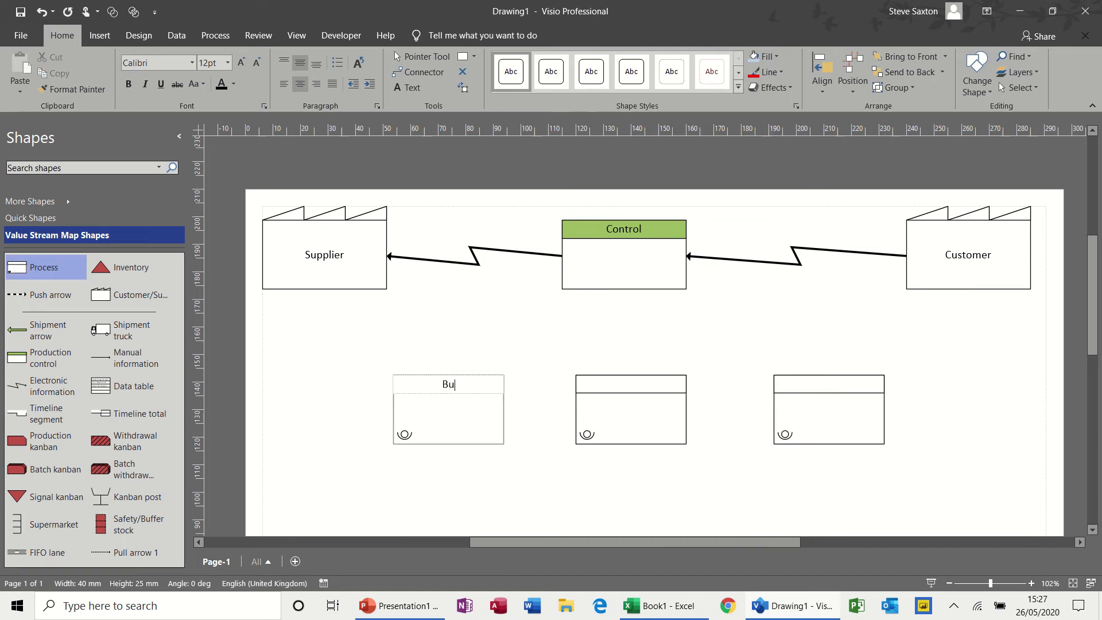
{"action": "type", "text": "ild Machine"}
{"action": "left_click", "coordinate": [595, 391]}
Title the middle process box Install Software and the right one User Profile
{"action": "type", "text": "Ins"}
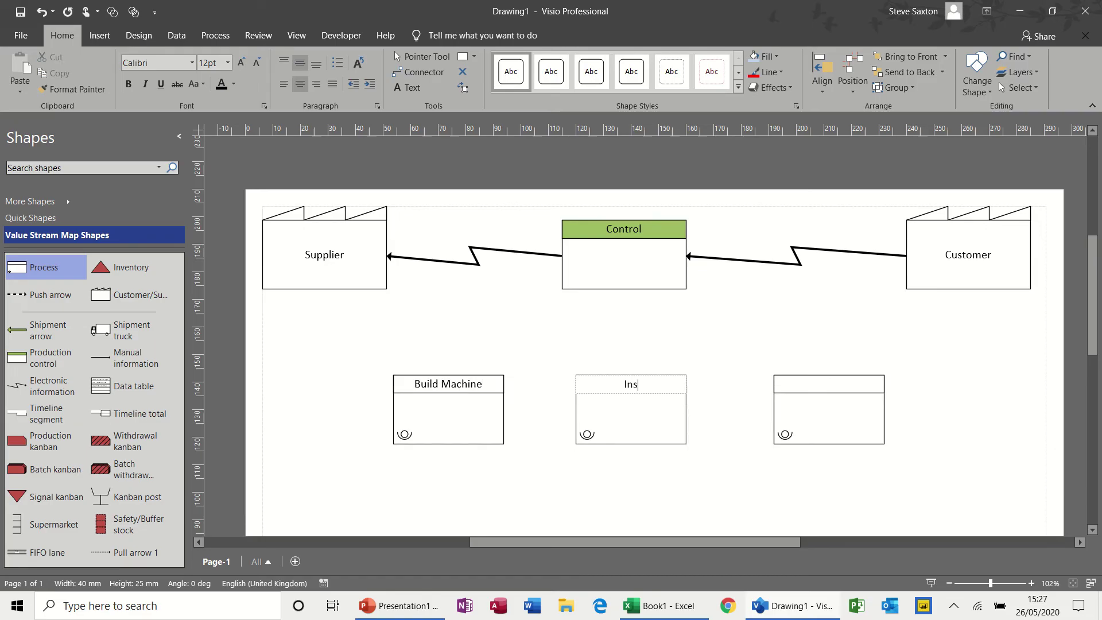
{"action": "type", "text": "tall Softwr"}
{"action": "key", "text": "BackSpace"}
{"action": "type", "text": "are"}
{"action": "left_click", "coordinate": [794, 384]}
{"action": "type", "text": "User Profui"}
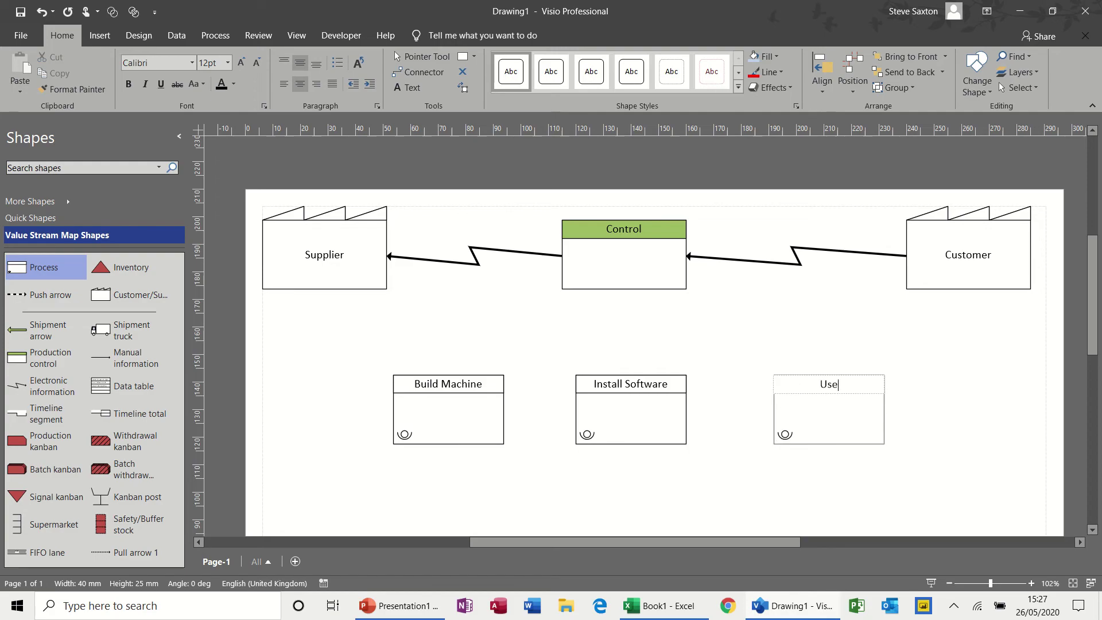
{"action": "key", "text": "BackSpace"}
{"action": "key", "text": "BackSpace"}
{"action": "type", "text": "ile"}
Place a data table under Build Machine reading C/T 1 Hr and S/T 5 min
{"action": "scroll", "coordinate": [1094, 275], "scroll_direction": "down", "scroll_amount": 3}
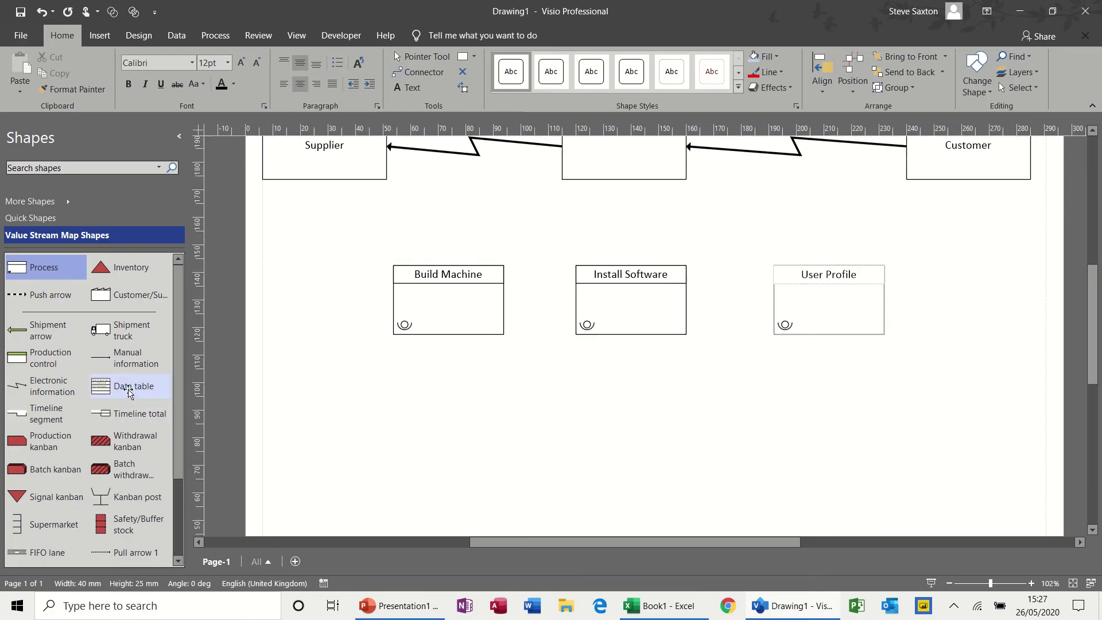
{"action": "left_click_drag", "start_coordinate": [136, 386], "coordinate": [503, 368]}
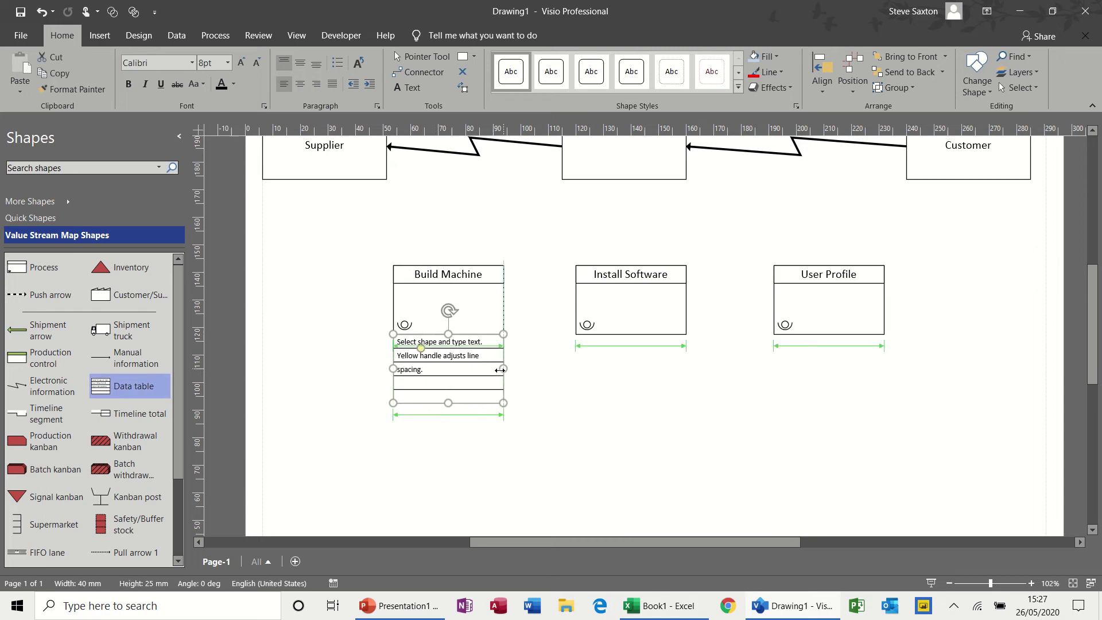
{"action": "double_click", "coordinate": [439, 356]}
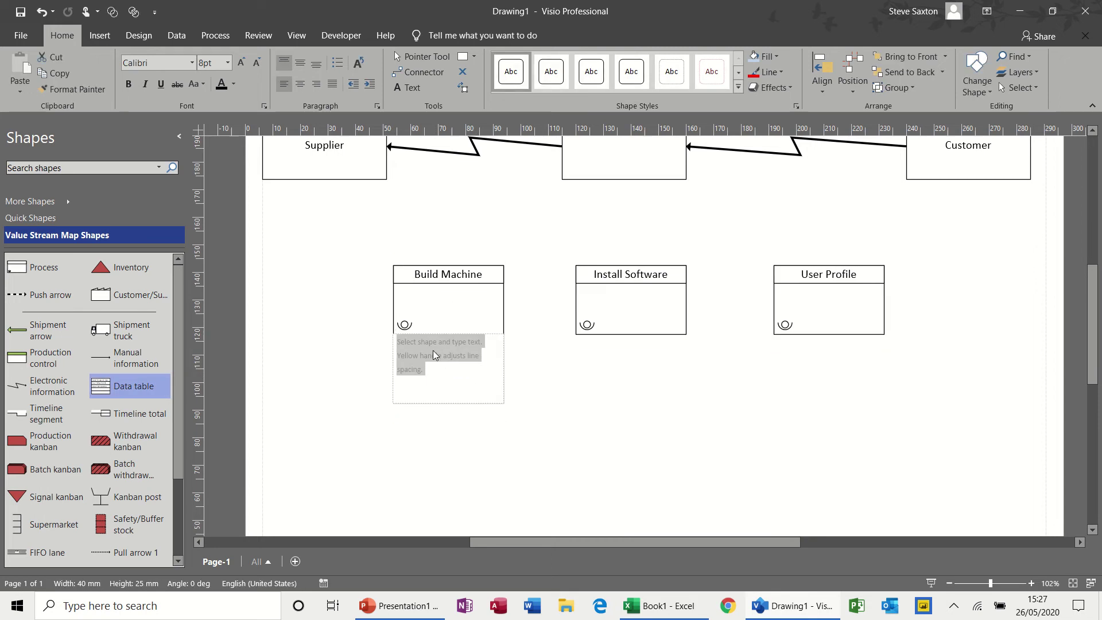
{"action": "type", "text": "q"}
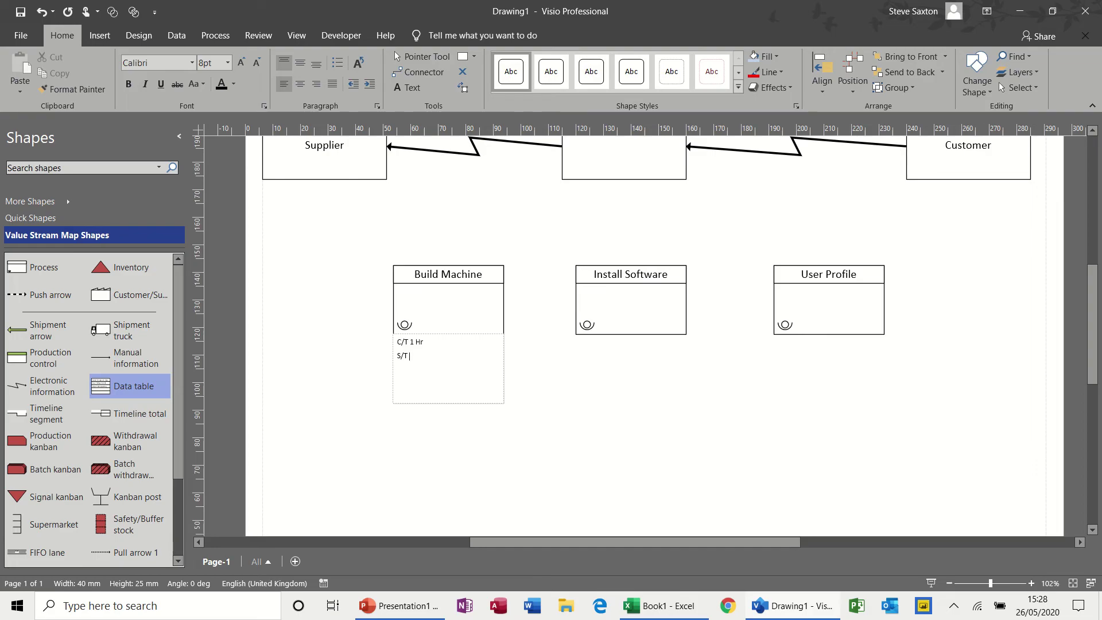
{"action": "type", "text": "in"}
{"action": "left_click", "coordinate": [574, 371]}
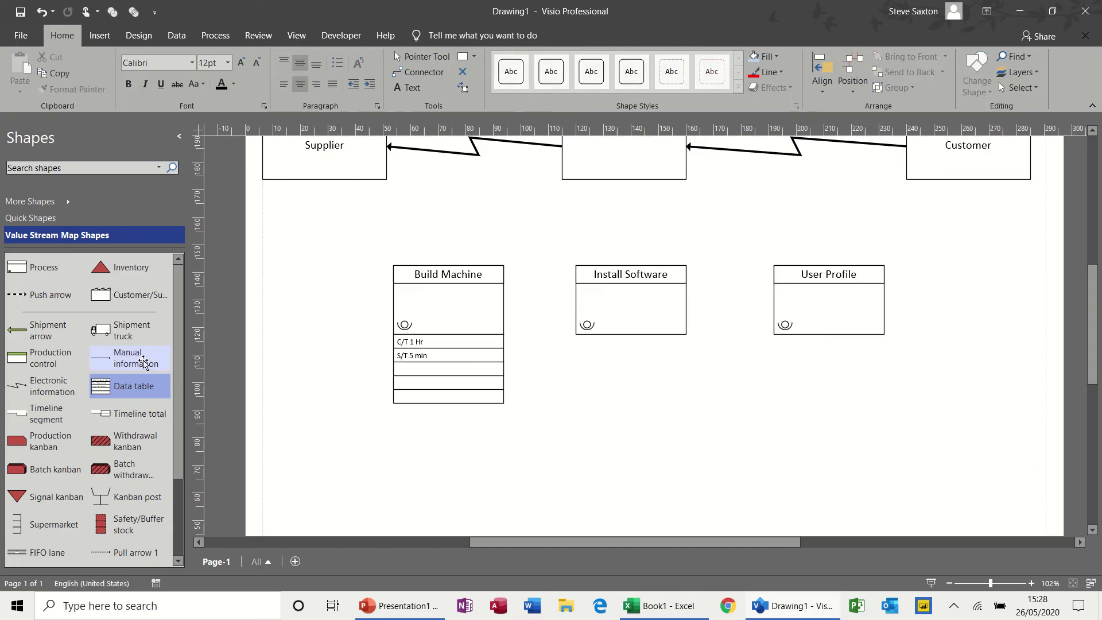
Add a data table under Install Software with C/T 2hrs and S/T 5 Min
{"action": "left_click_drag", "start_coordinate": [124, 386], "coordinate": [682, 368]}
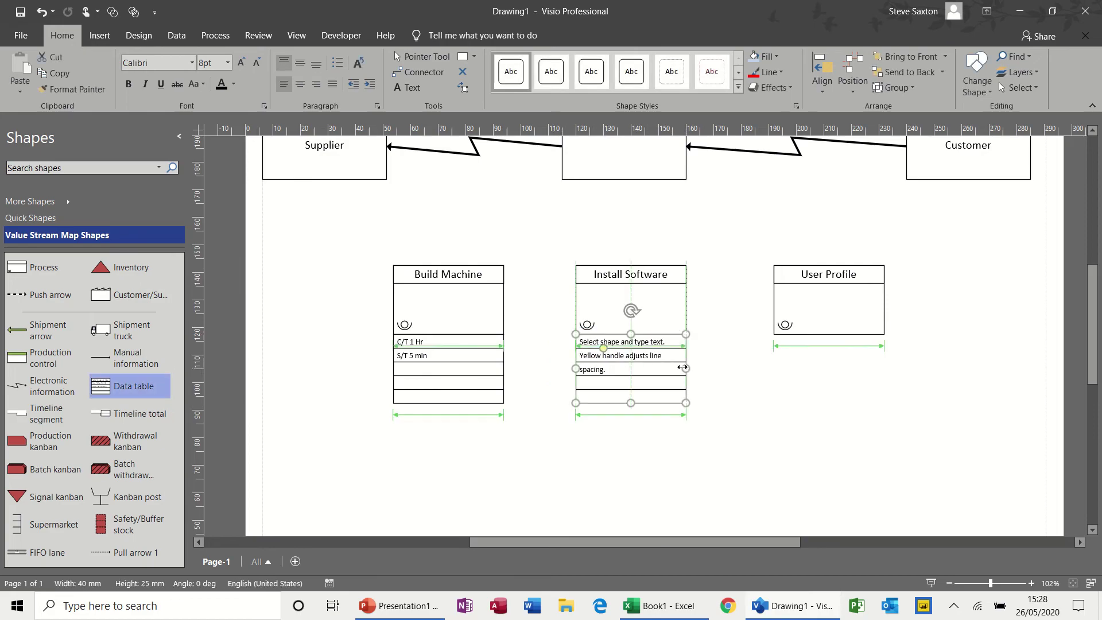
{"action": "double_click", "coordinate": [595, 357]}
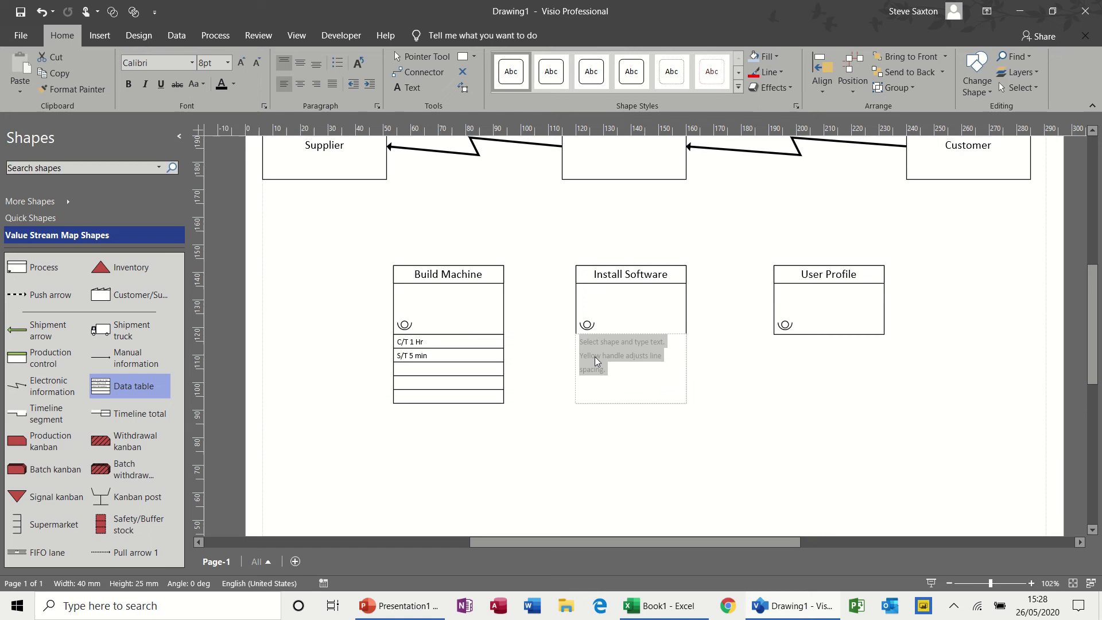
{"action": "type", "text": "C/T 2h"}
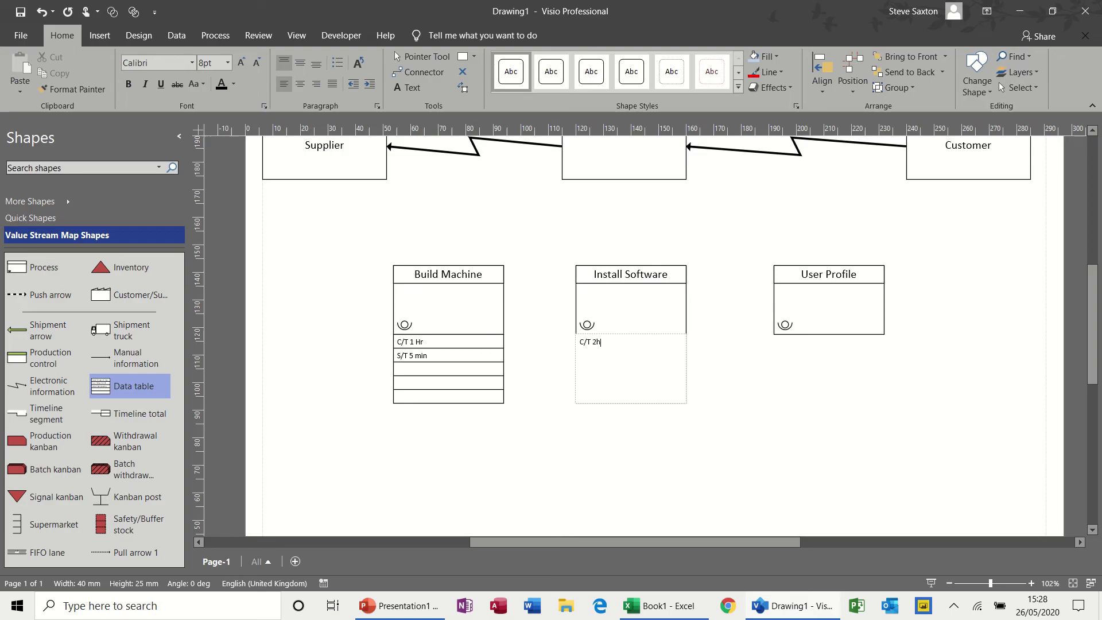
{"action": "type", "text": "s"}
{"action": "key", "text": "Return"}
{"action": "type", "text": "S/T 5 Min"}
Add a data table under User Profile with C/T 4 hrs and S/T 5 Min
{"action": "left_click_drag", "start_coordinate": [117, 396], "coordinate": [883, 368]}
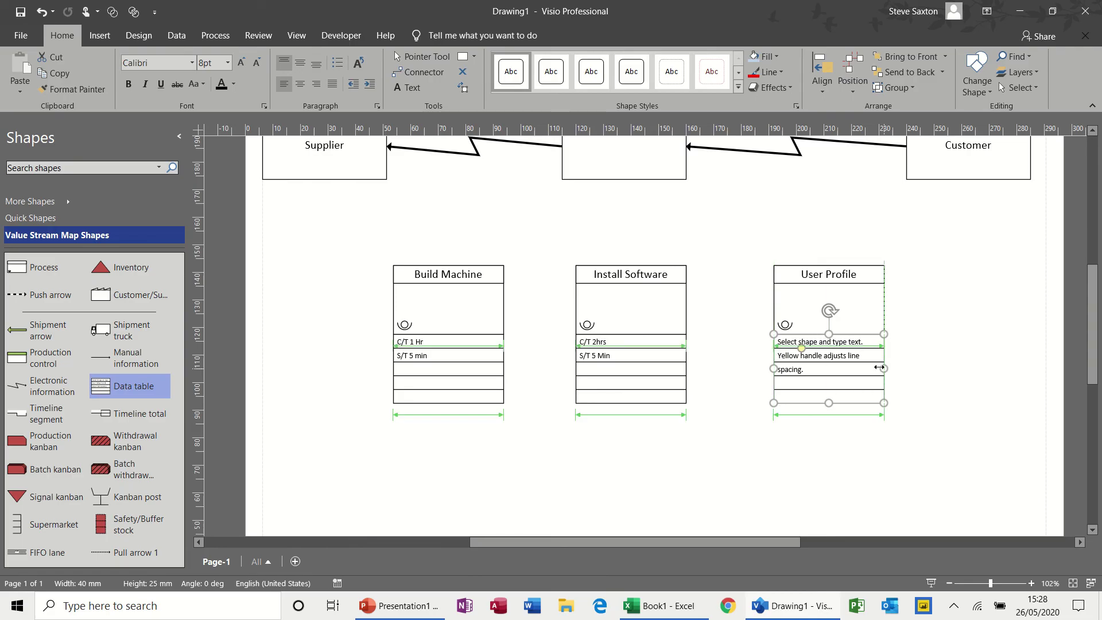
{"action": "double_click", "coordinate": [821, 357]}
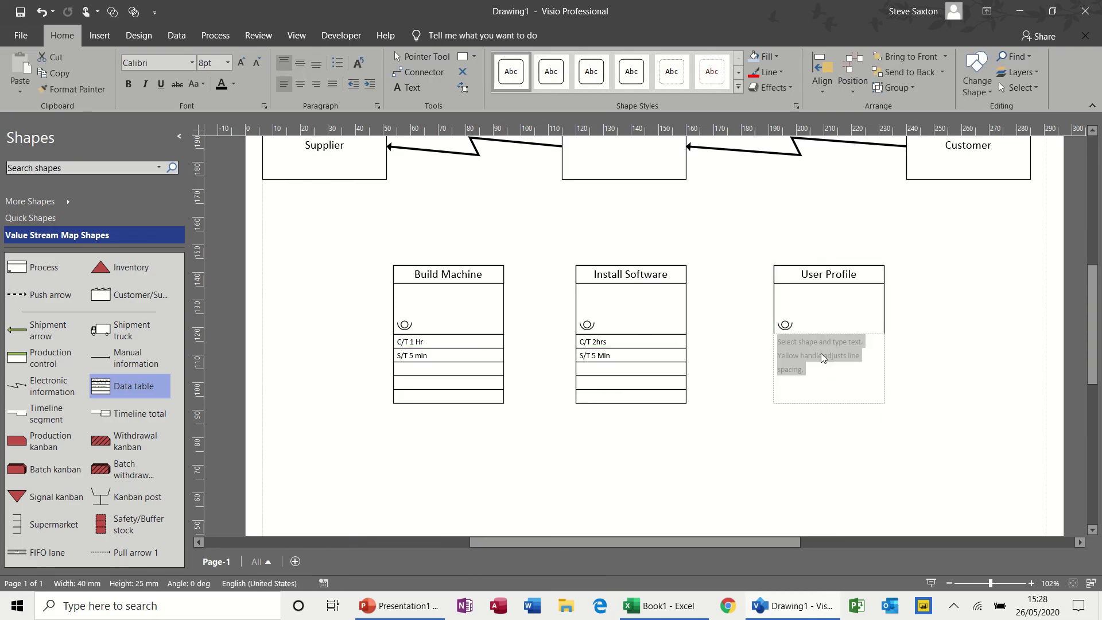
{"action": "type", "text": "C/t"}
{"action": "key", "text": "BackSpace"}
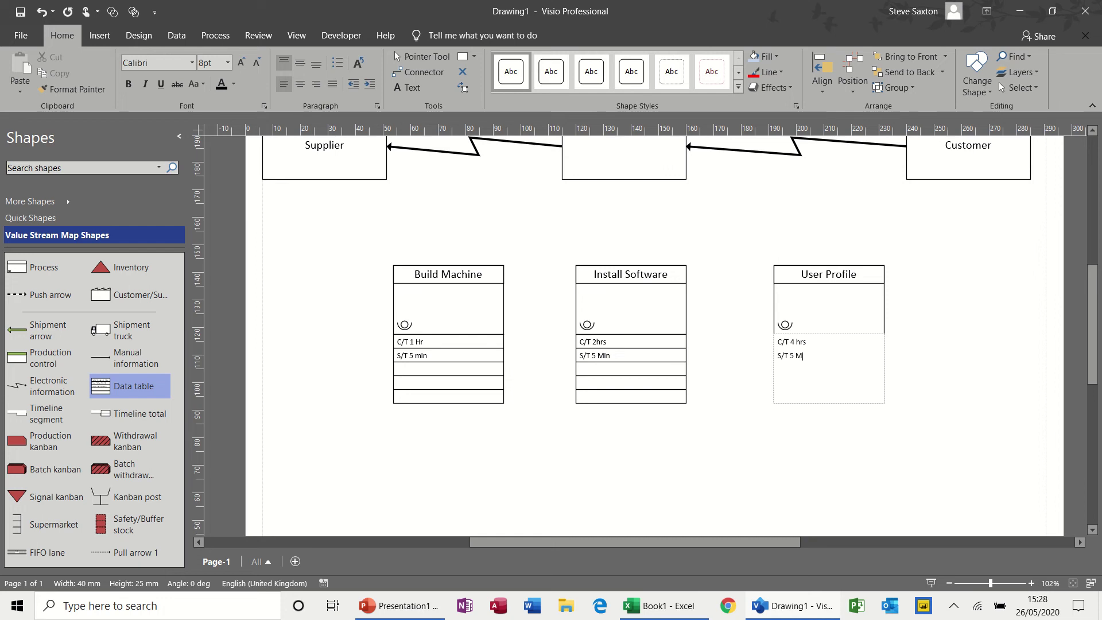
{"action": "left_click", "coordinate": [739, 375]}
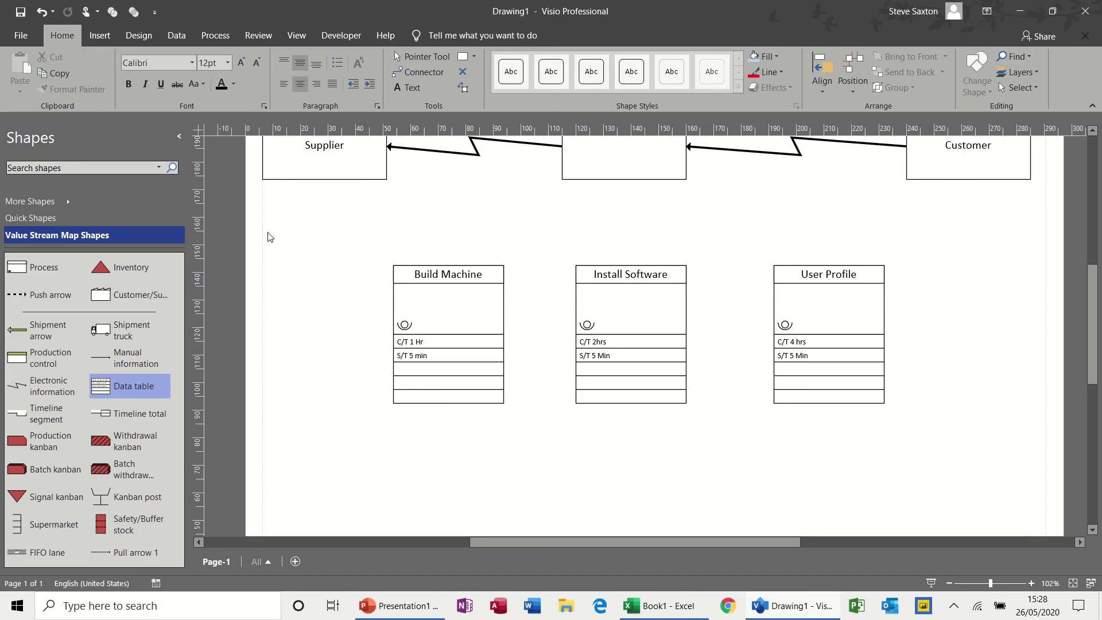
Add an inventory triangle before Build Machine, nudge the middle one, and show the page grid
{"action": "left_click_drag", "start_coordinate": [117, 267], "coordinate": [539, 337]}
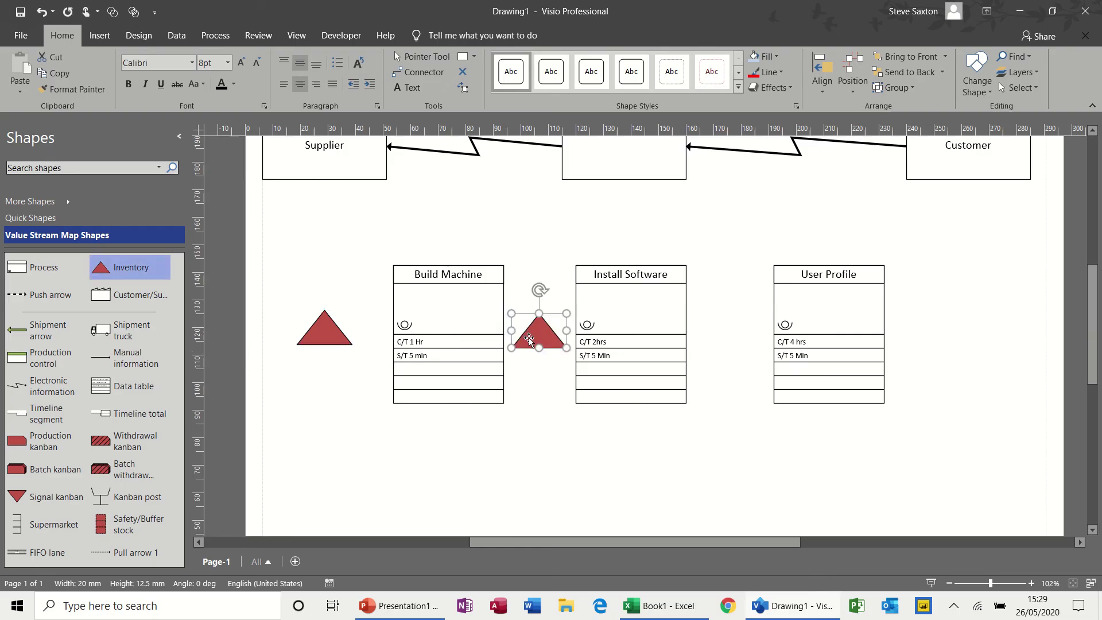
{"action": "left_click_drag", "start_coordinate": [529, 339], "coordinate": [529, 336]}
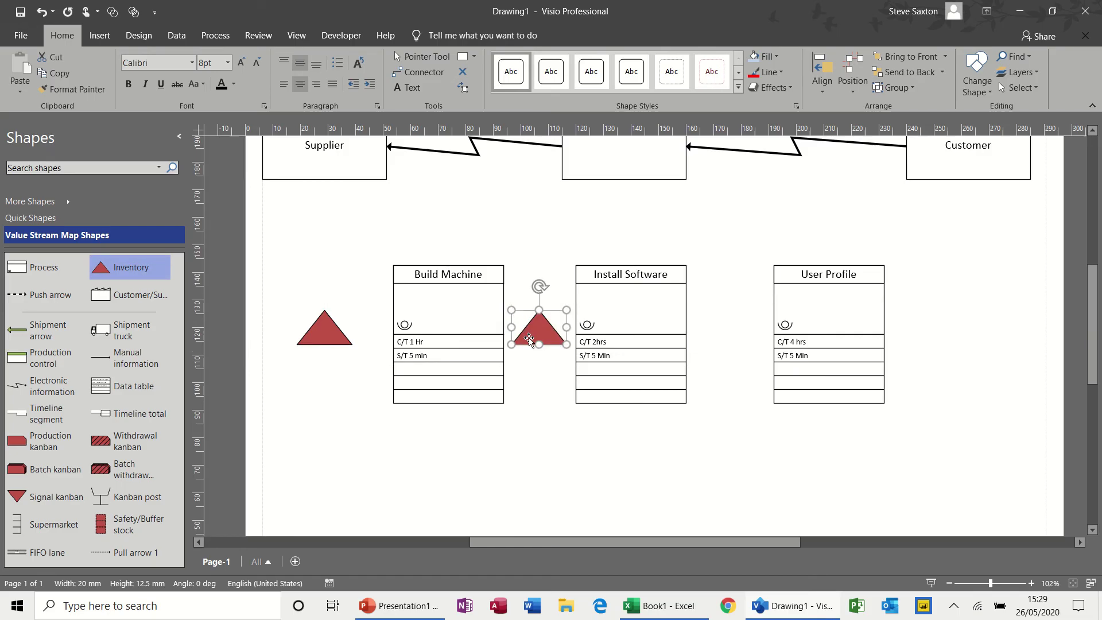
{"action": "left_click", "coordinate": [292, 35]}
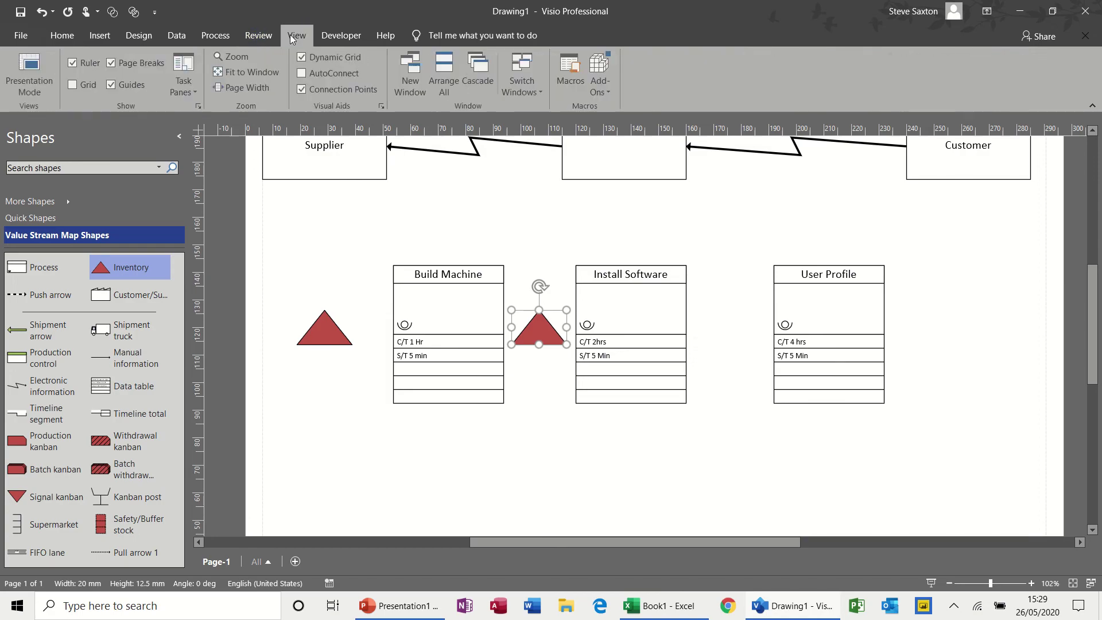
{"action": "left_click", "coordinate": [87, 87]}
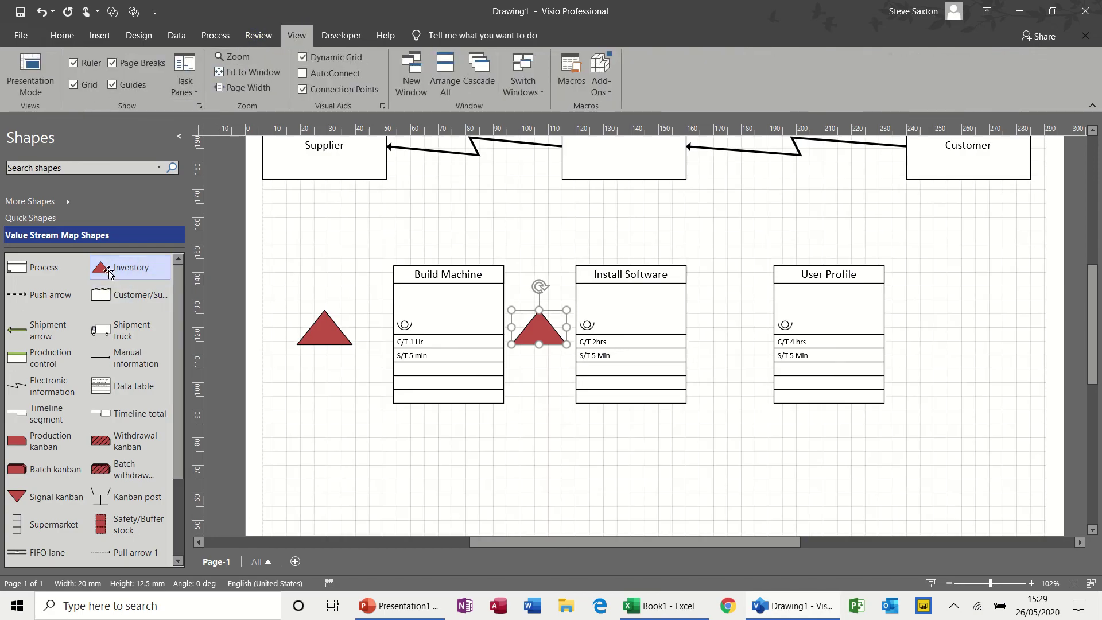
Add inventory triangles before and after User Profile and line up all four
{"action": "left_click_drag", "start_coordinate": [109, 268], "coordinate": [725, 324]}
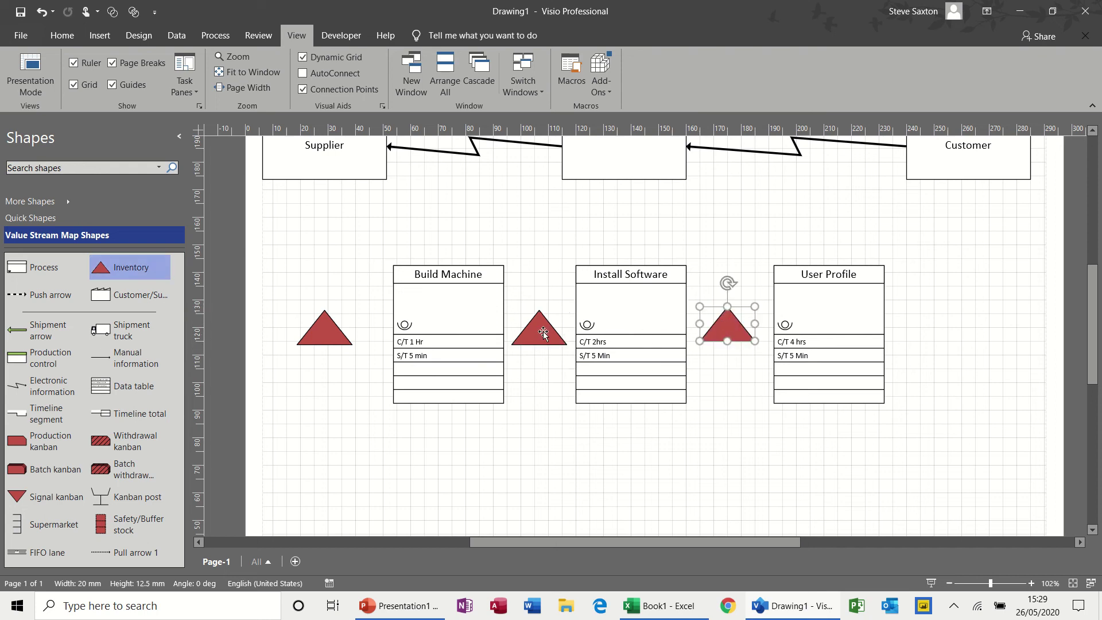
{"action": "left_click", "coordinate": [542, 331]}
{"action": "key", "text": "ctrl+z"}
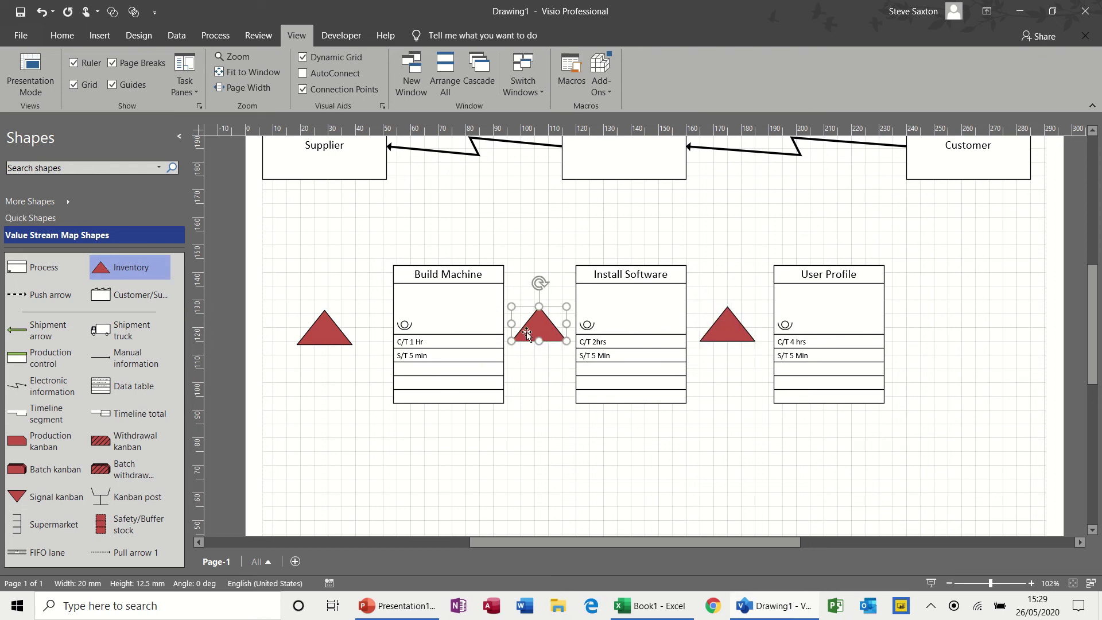
{"action": "left_click", "coordinate": [344, 343]}
{"action": "left_click_drag", "start_coordinate": [344, 343], "coordinate": [337, 341]}
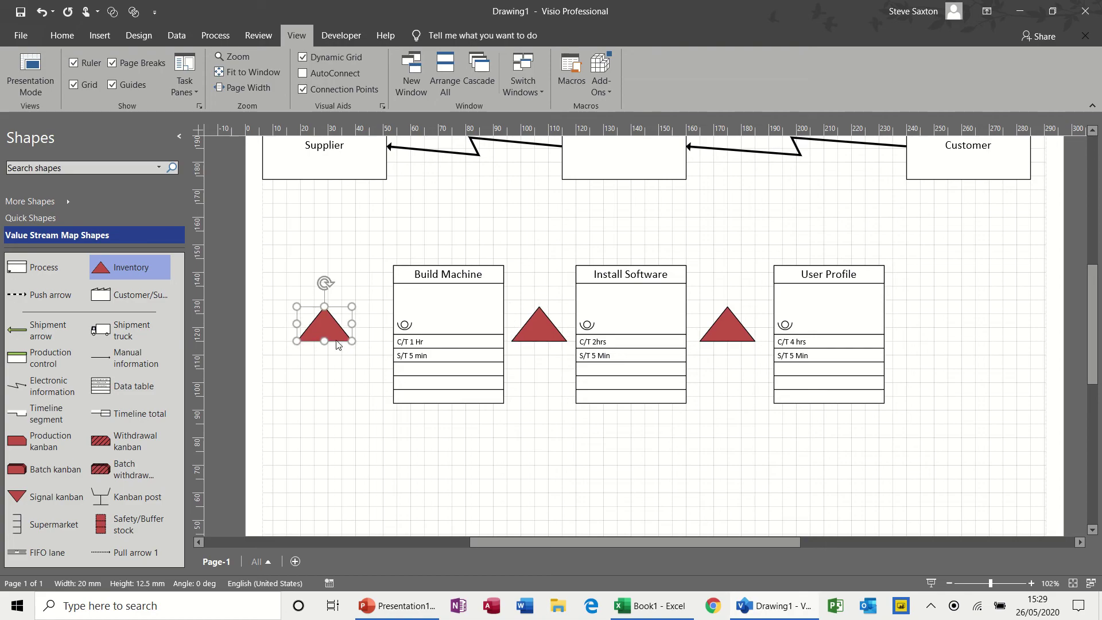
{"action": "left_click_drag", "start_coordinate": [123, 271], "coordinate": [934, 327]}
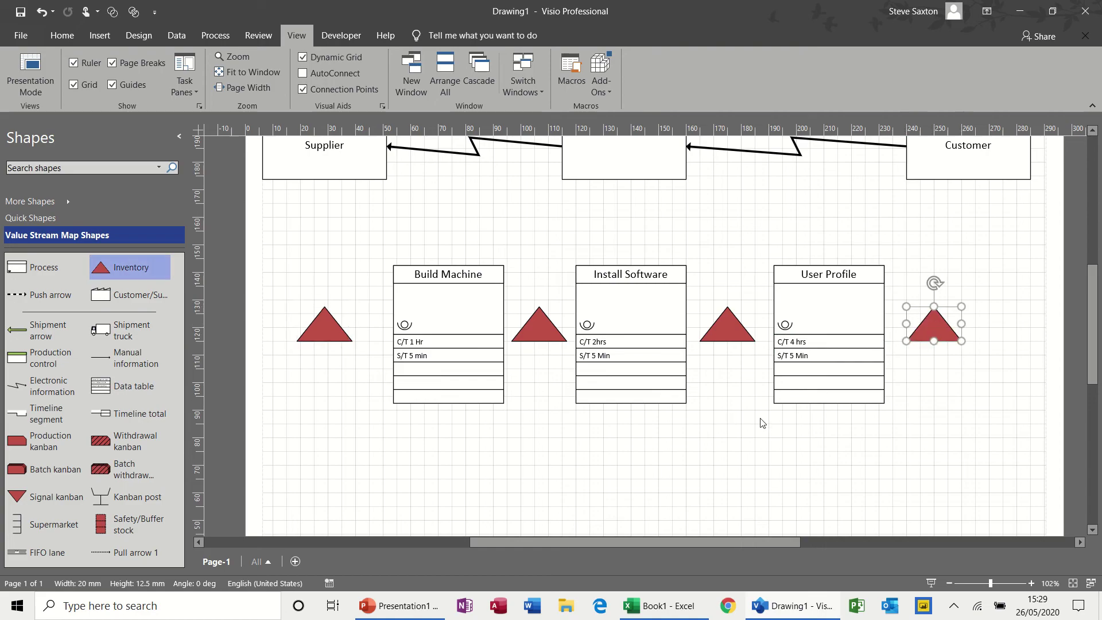
{"action": "left_click", "coordinate": [664, 450]}
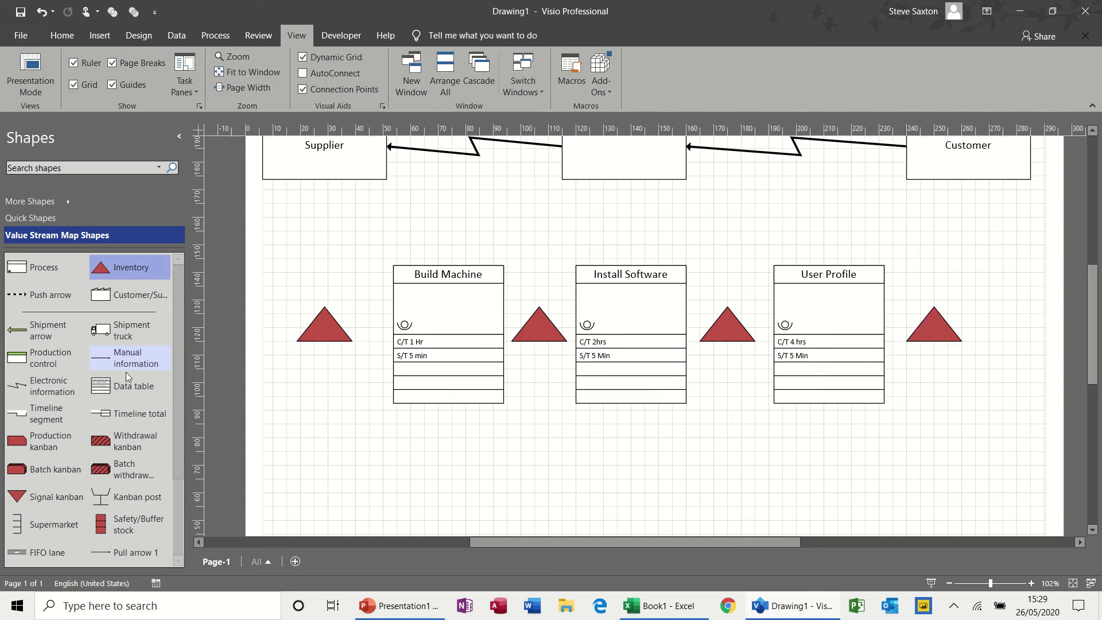
Run shipment arrows from Supplier to the first inventory (with a truck) and from the last inventory to Customer
{"action": "left_click_drag", "start_coordinate": [17, 330], "coordinate": [325, 180]}
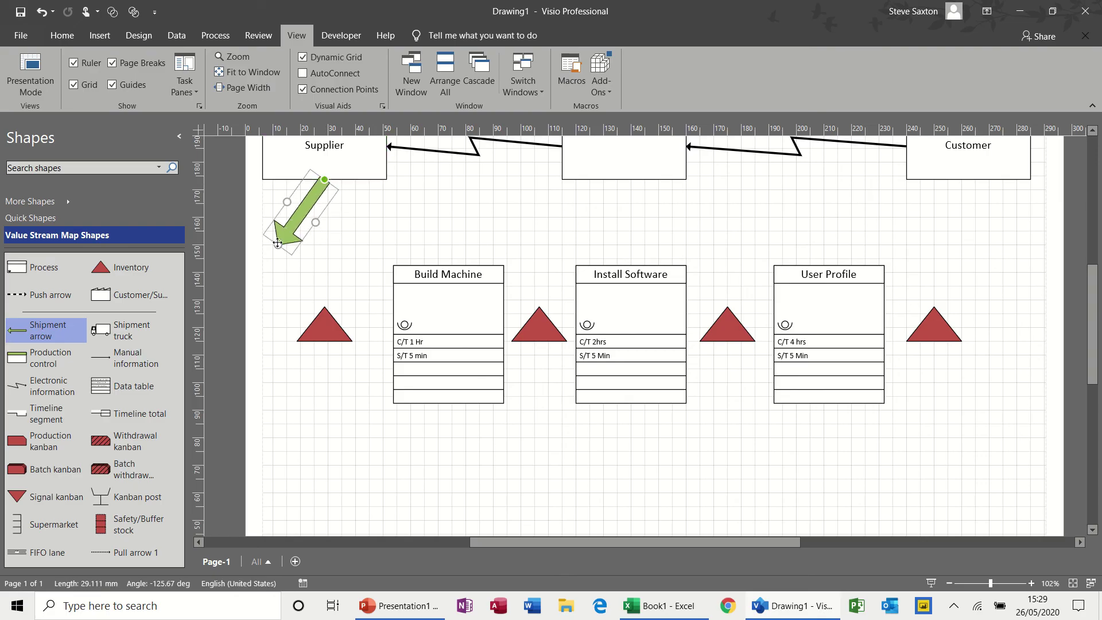
{"action": "left_click_drag", "start_coordinate": [277, 245], "coordinate": [324, 299]}
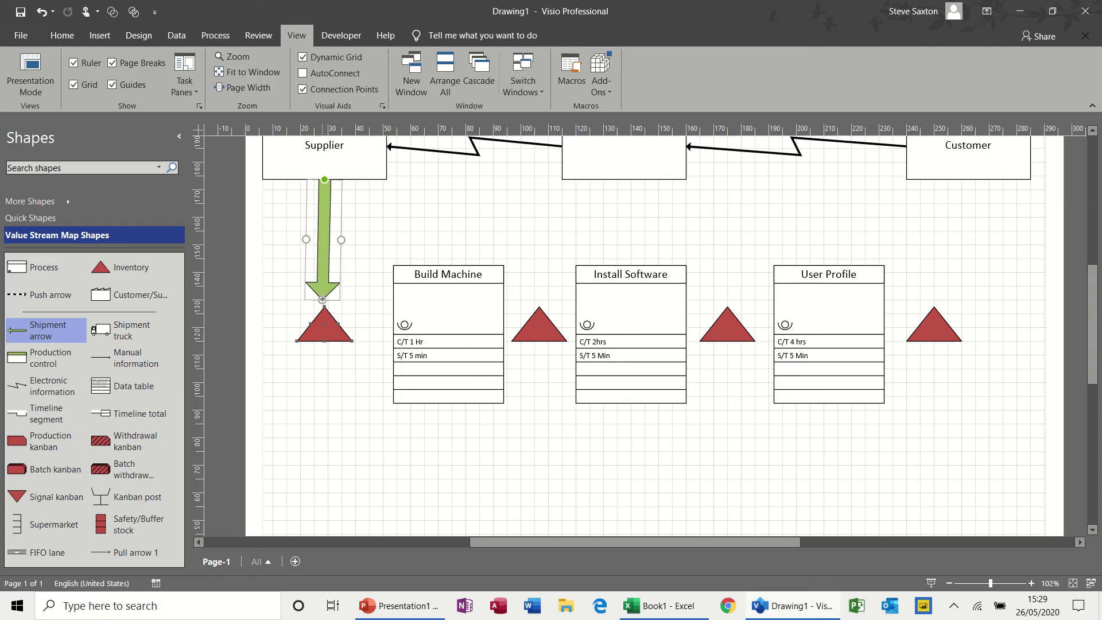
{"action": "left_click_drag", "start_coordinate": [101, 329], "coordinate": [322, 236]}
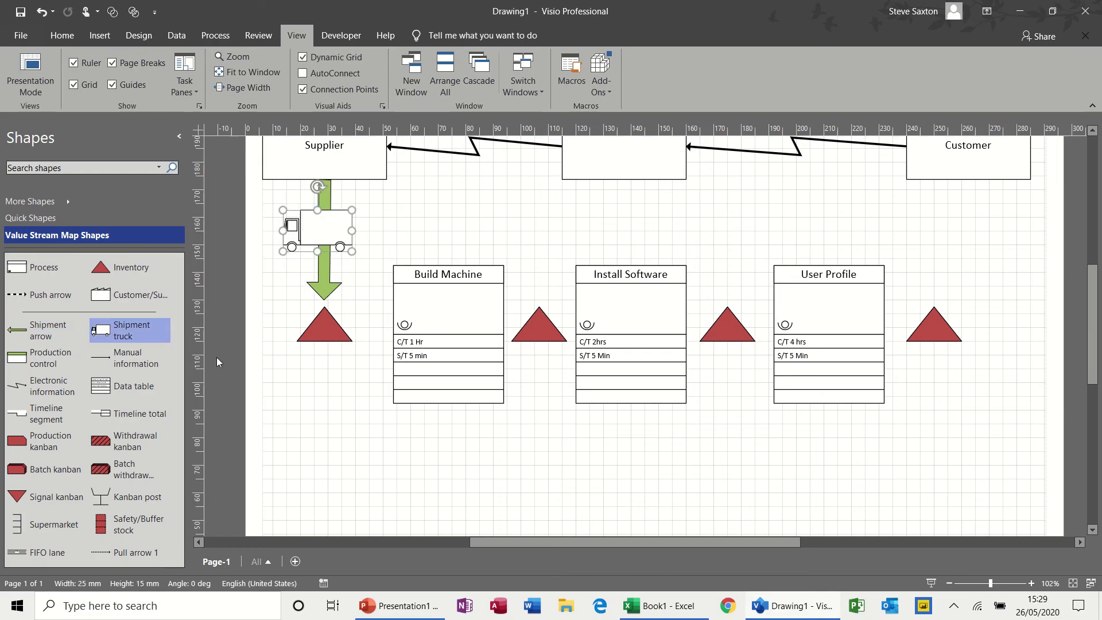
{"action": "left_click_drag", "start_coordinate": [16, 325], "coordinate": [969, 180]}
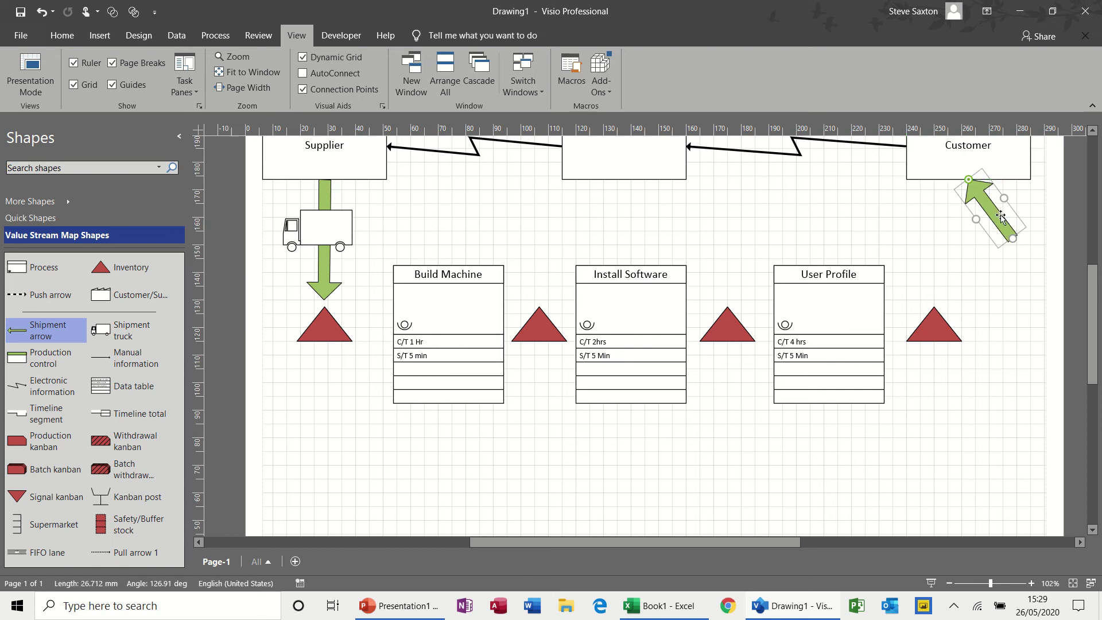
{"action": "left_click_drag", "start_coordinate": [1012, 238], "coordinate": [937, 307]}
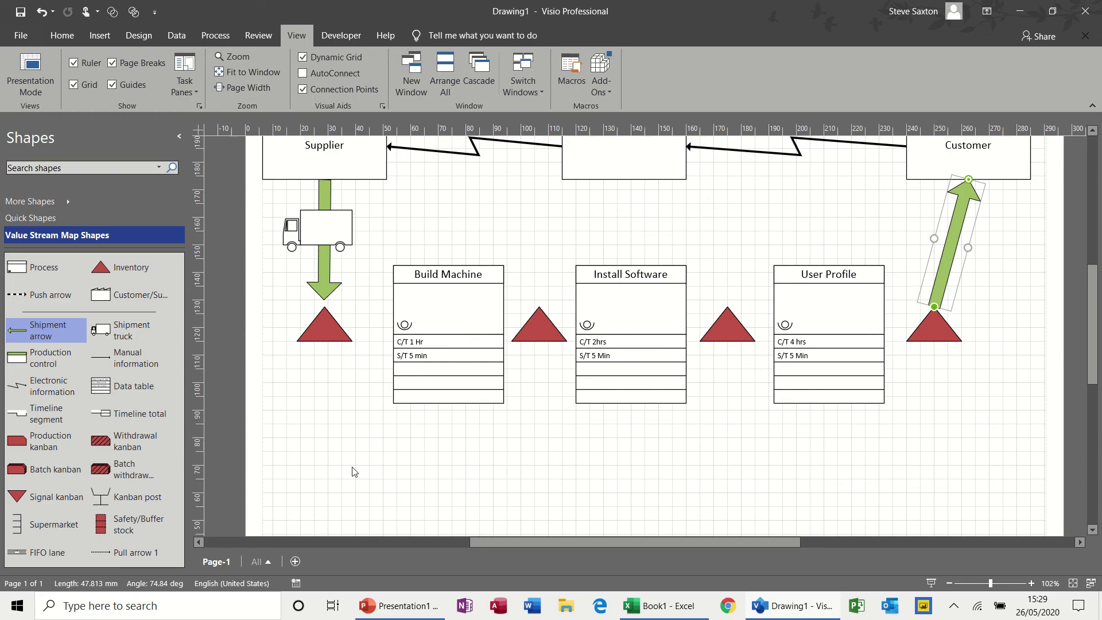
Enter 1000, 500, 100 and 400 into the four inventory triangles, left to right
{"action": "left_click", "coordinate": [322, 338]}
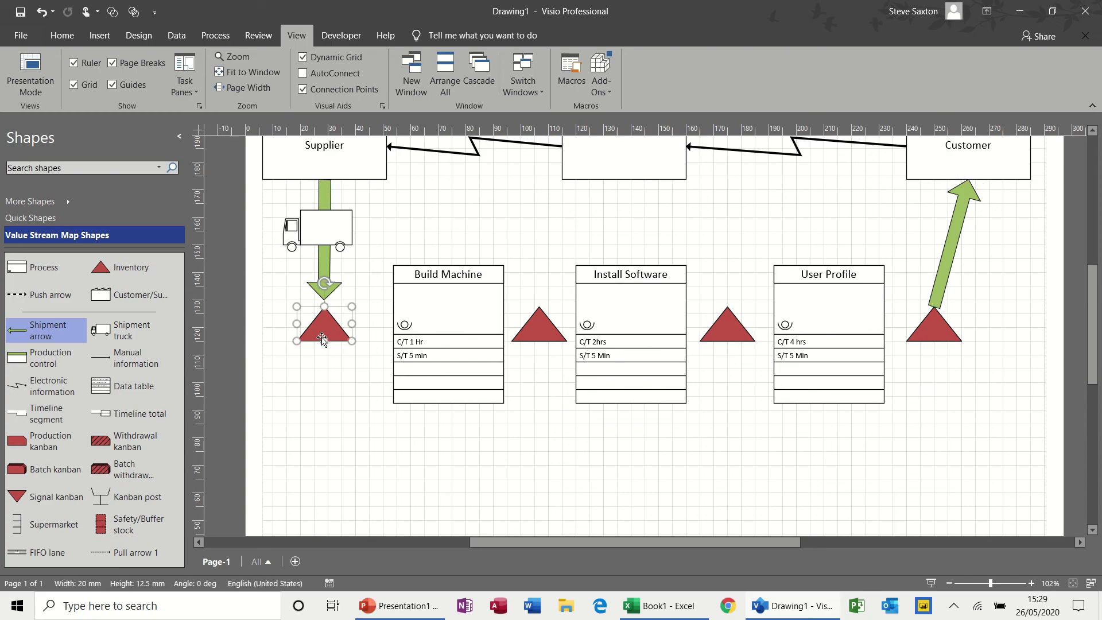
{"action": "type", "text": "1000"}
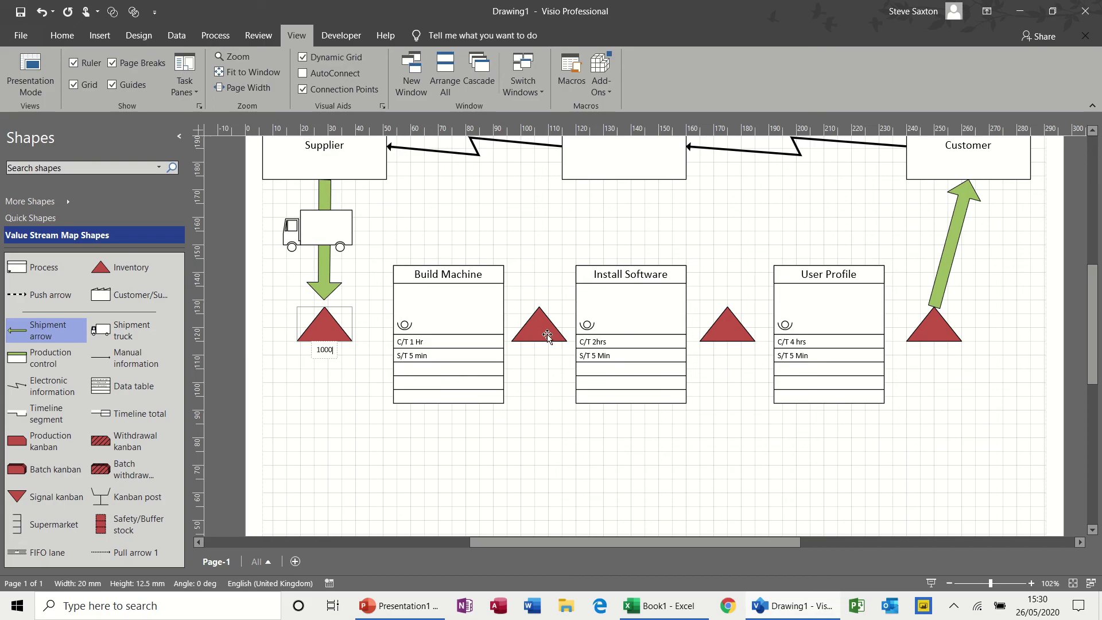
{"action": "left_click", "coordinate": [547, 336]}
{"action": "double_click", "coordinate": [541, 337]}
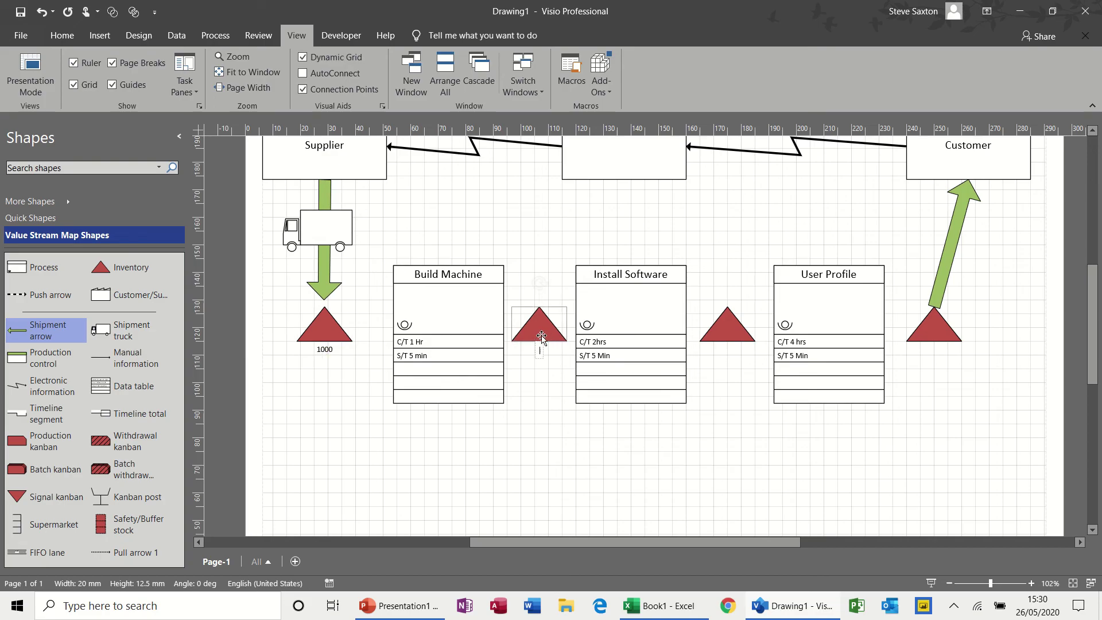
{"action": "type", "text": "500"}
{"action": "double_click", "coordinate": [726, 342]}
{"action": "type", "text": "100"}
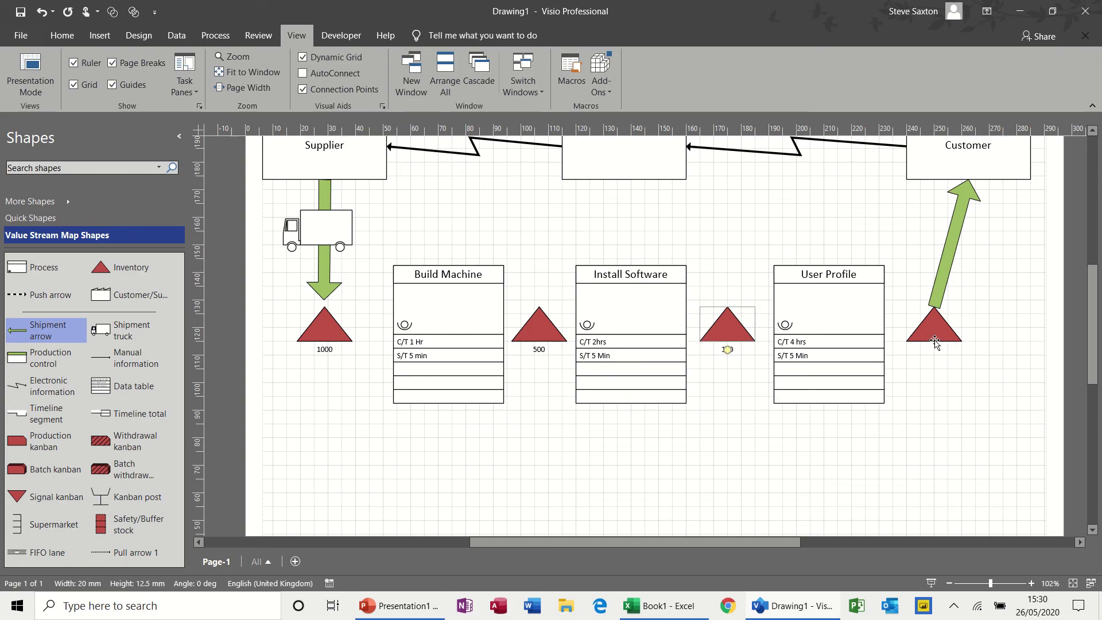
{"action": "double_click", "coordinate": [934, 349]}
{"action": "type", "text": "400"}
{"action": "left_click", "coordinate": [414, 456]}
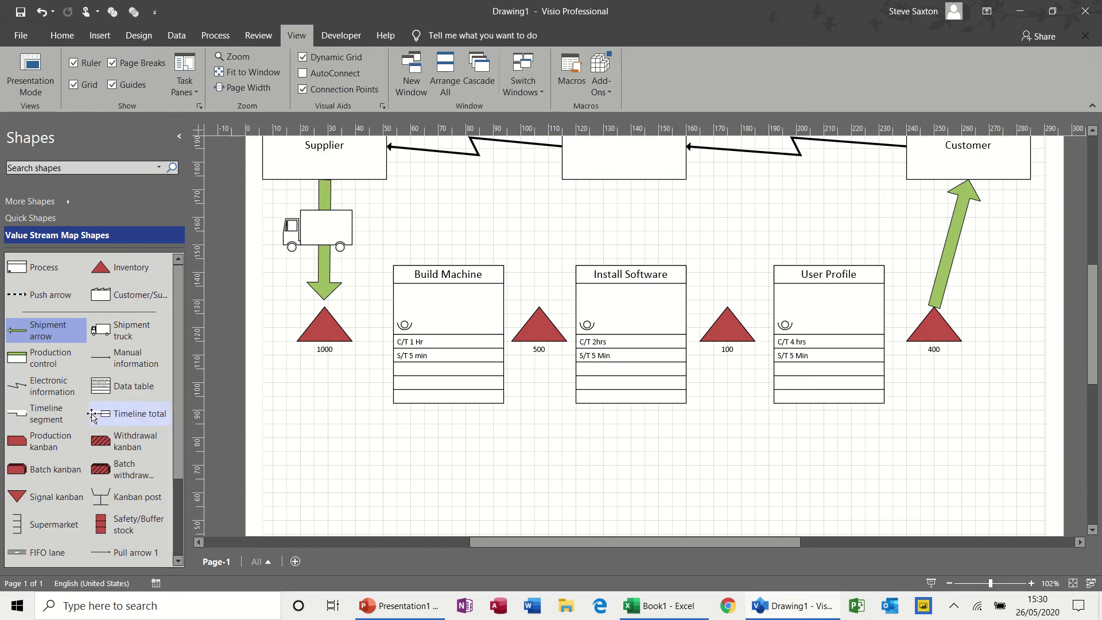
Place a timeline segment under Build Machine and label its step 1 hr
{"action": "left_click_drag", "start_coordinate": [51, 417], "coordinate": [396, 448]}
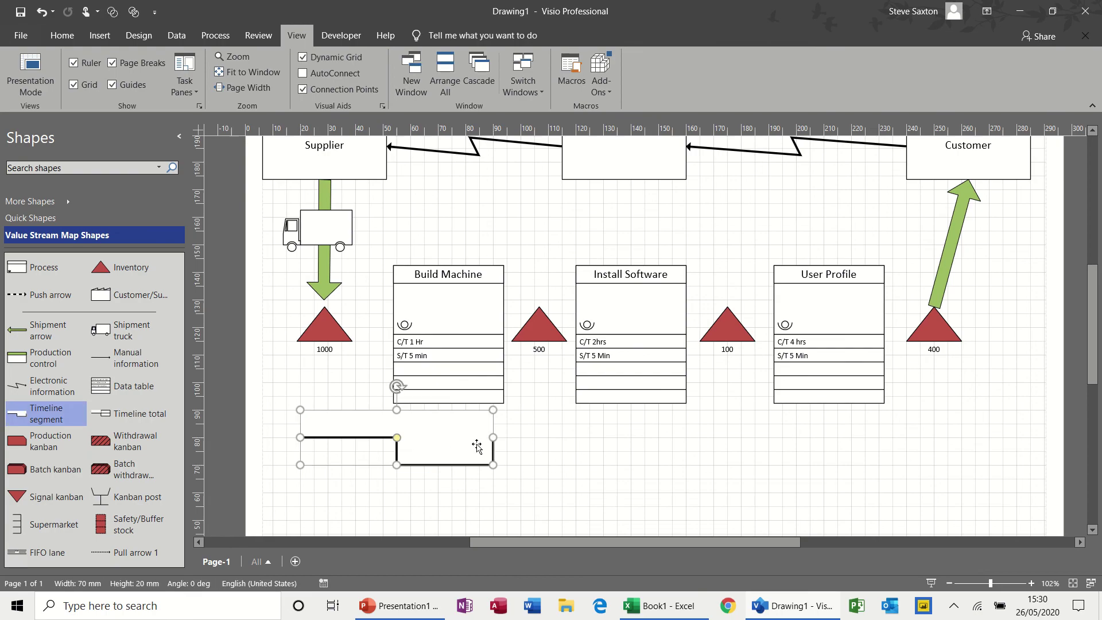
{"action": "left_click_drag", "start_coordinate": [492, 437], "coordinate": [503, 436]}
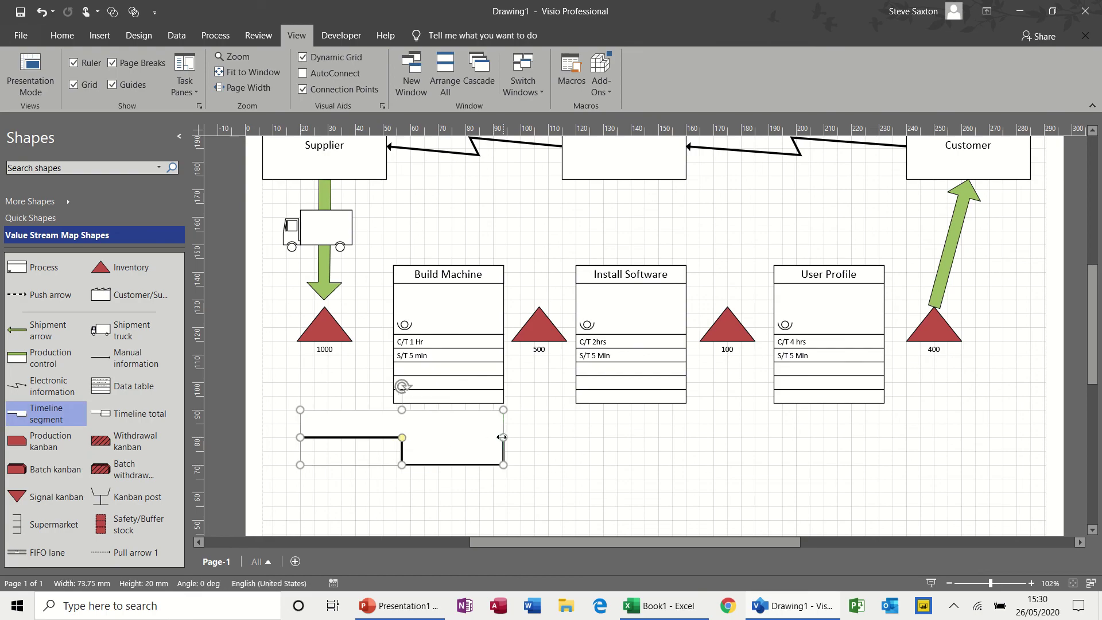
{"action": "left_click_drag", "start_coordinate": [402, 438], "coordinate": [392, 438]}
{"action": "left_click", "coordinate": [443, 461]}
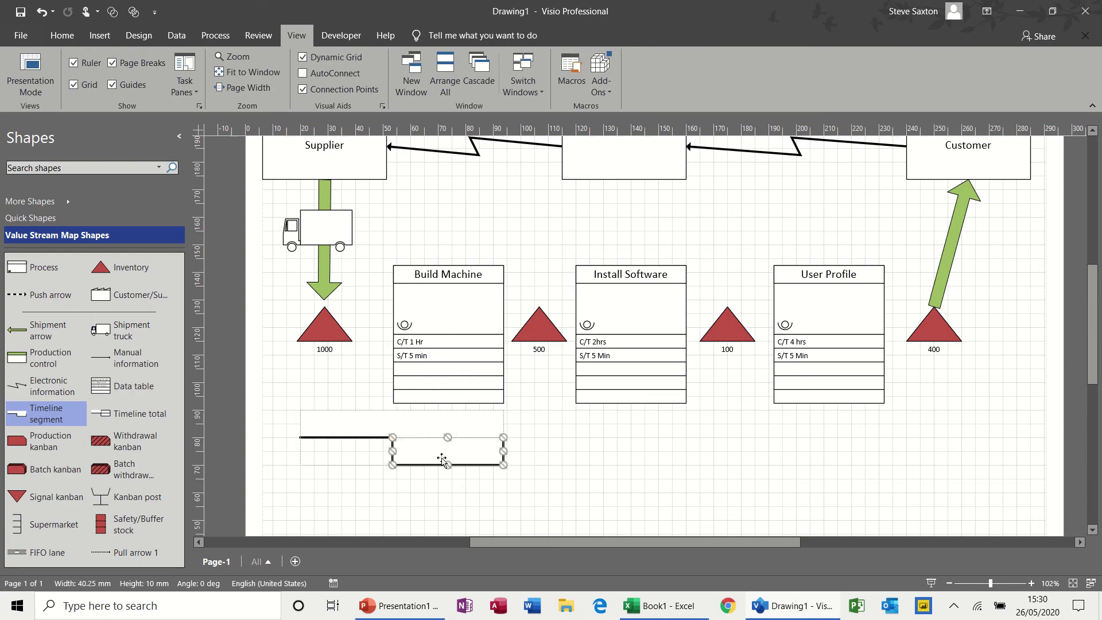
{"action": "type", "text": "1 hr"}
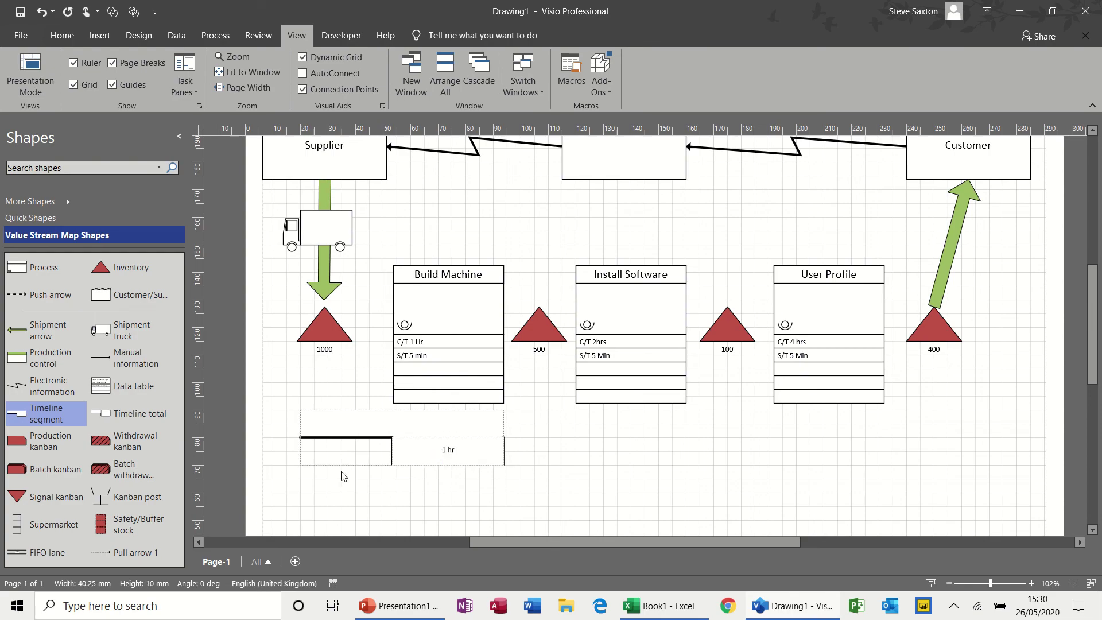
{"action": "left_click", "coordinate": [330, 483]}
Add a second timeline segment under Install Software labelled 2 hrs
{"action": "left_click_drag", "start_coordinate": [51, 416], "coordinate": [576, 437]}
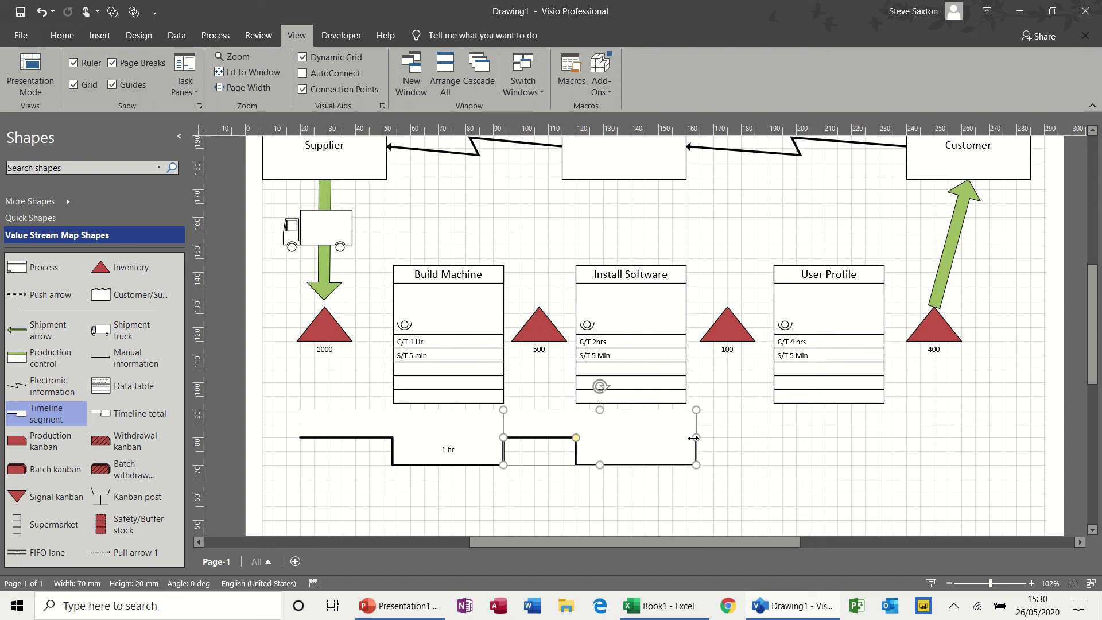
{"action": "left_click_drag", "start_coordinate": [694, 437], "coordinate": [685, 437]}
{"action": "left_click", "coordinate": [627, 453]}
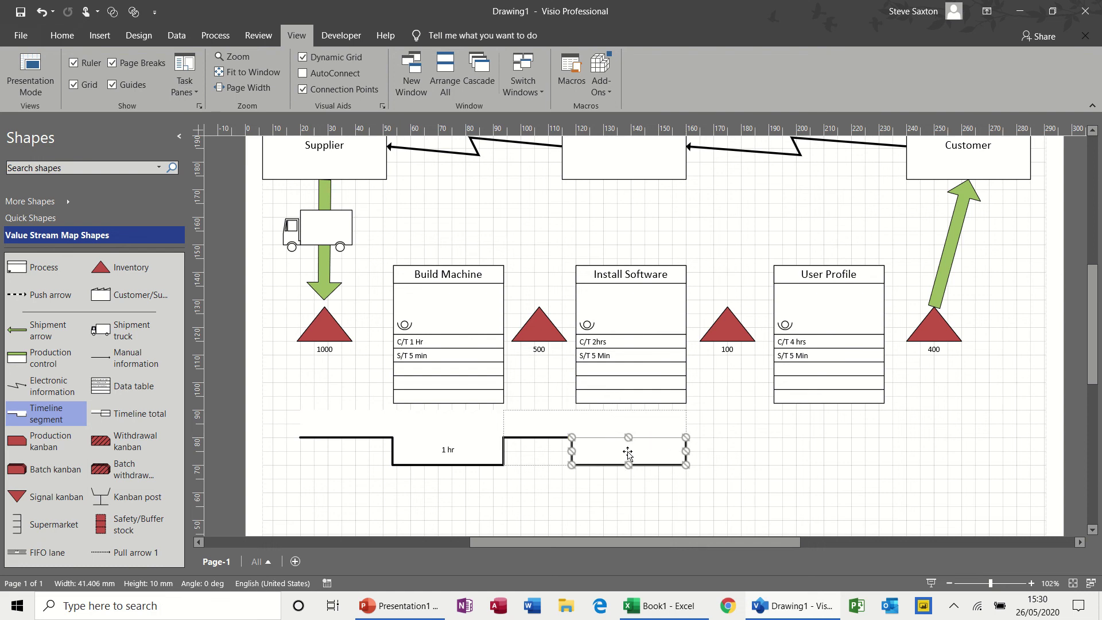
{"action": "type", "text": "2 hrs"}
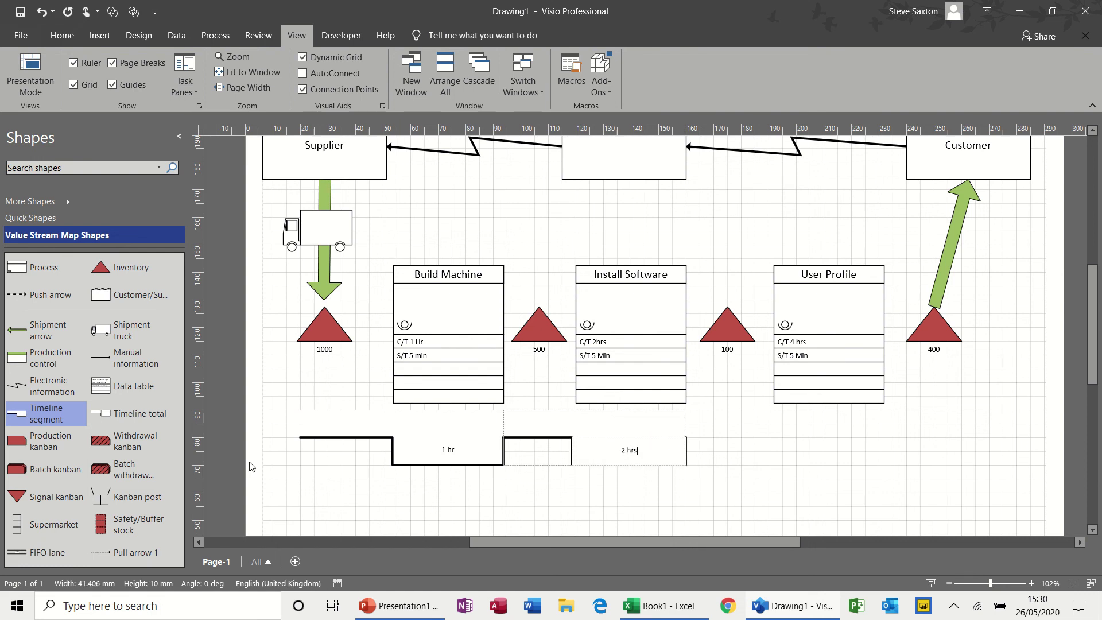
Add a third timeline segment under User Profile labelled 4 hrs
{"action": "left_click_drag", "start_coordinate": [63, 416], "coordinate": [831, 439]}
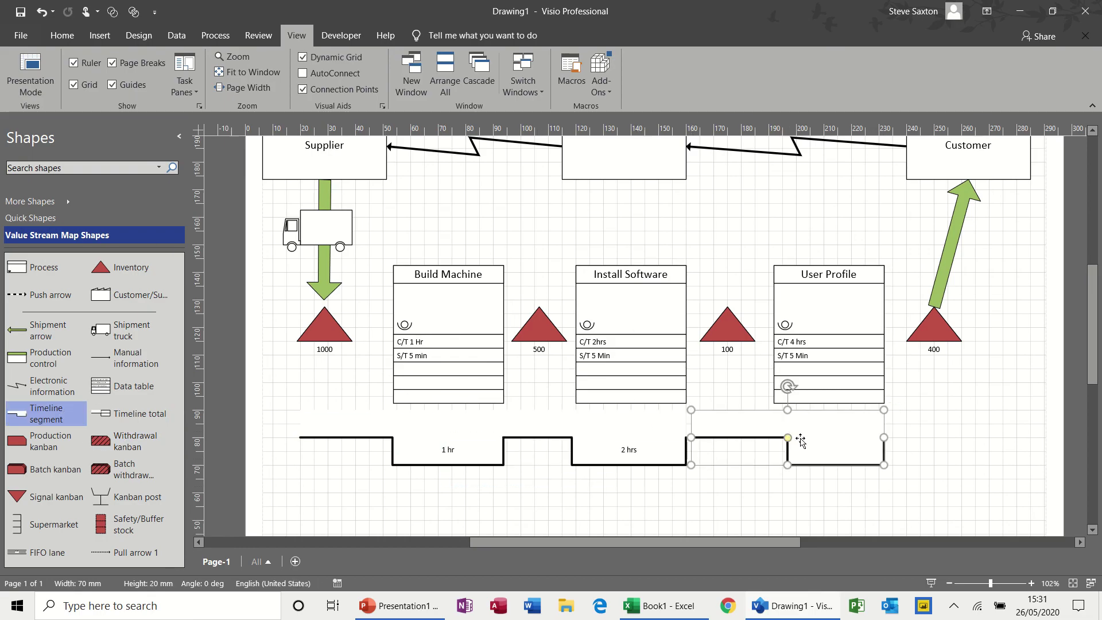
{"action": "left_click_drag", "start_coordinate": [788, 437], "coordinate": [779, 437]}
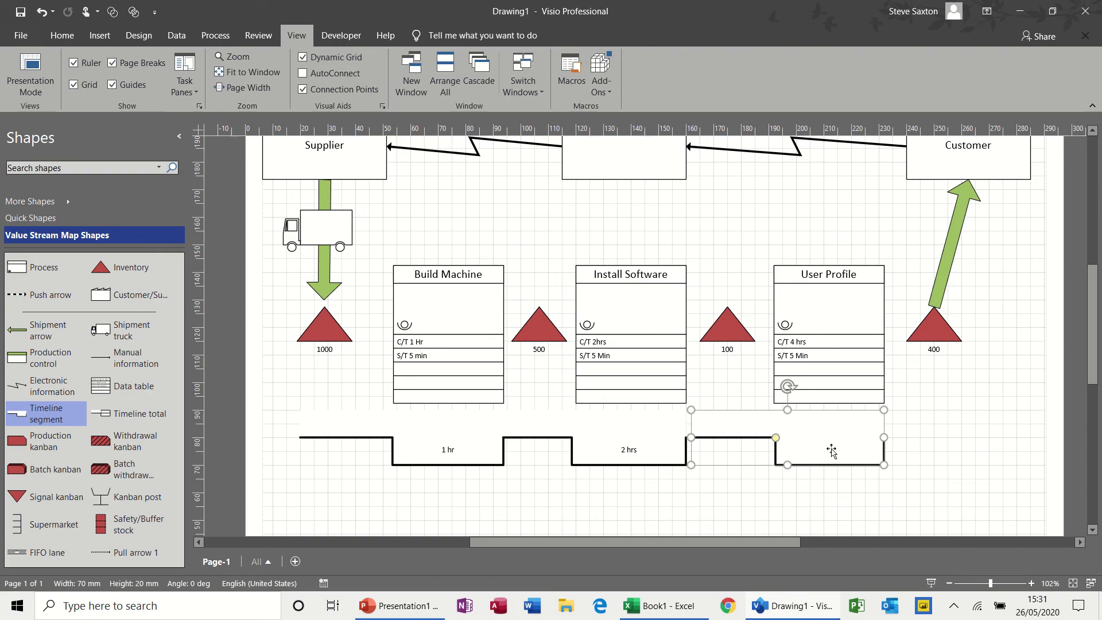
{"action": "left_click", "coordinate": [827, 453]}
{"action": "type", "text": "4"}
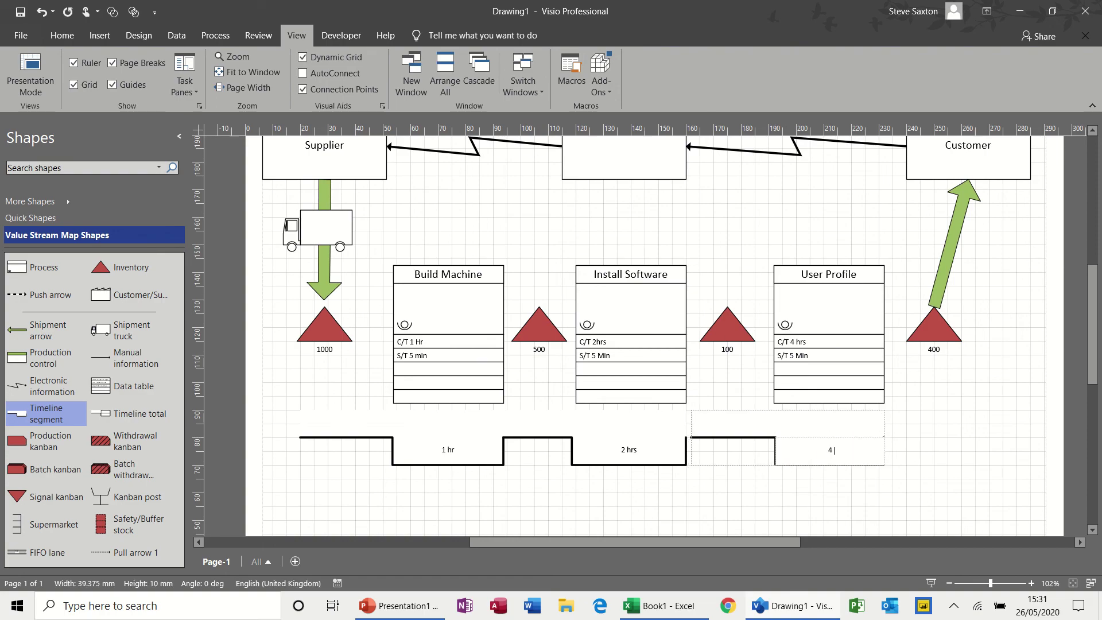
{"action": "type", "text": " hrs"}
{"action": "left_click", "coordinate": [699, 437]}
{"action": "left_click", "coordinate": [714, 451]}
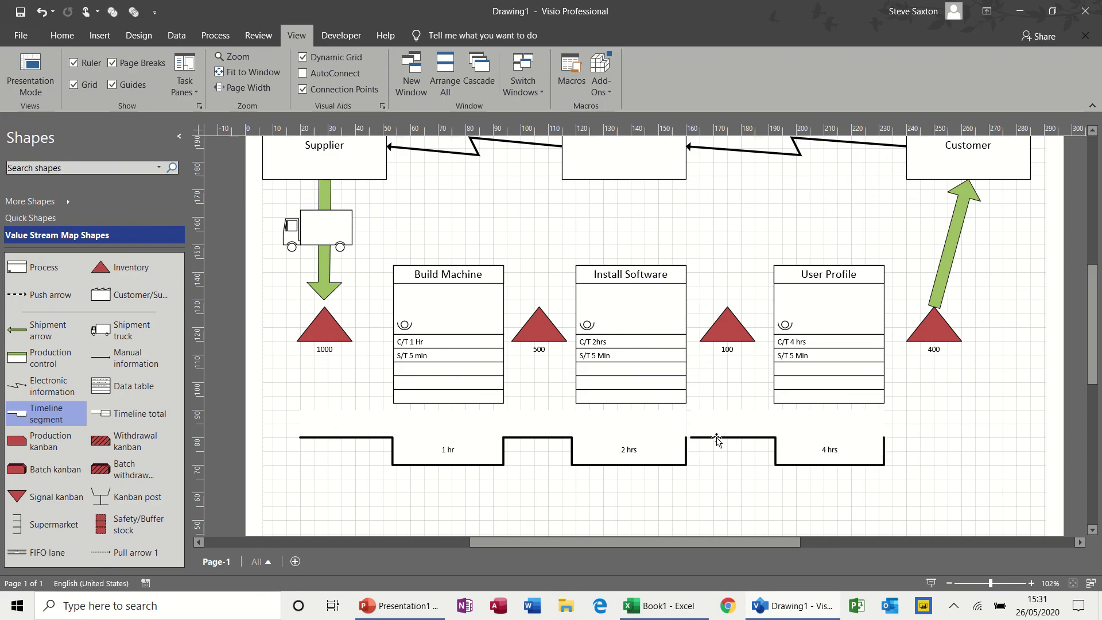
{"action": "left_click", "coordinate": [718, 439]}
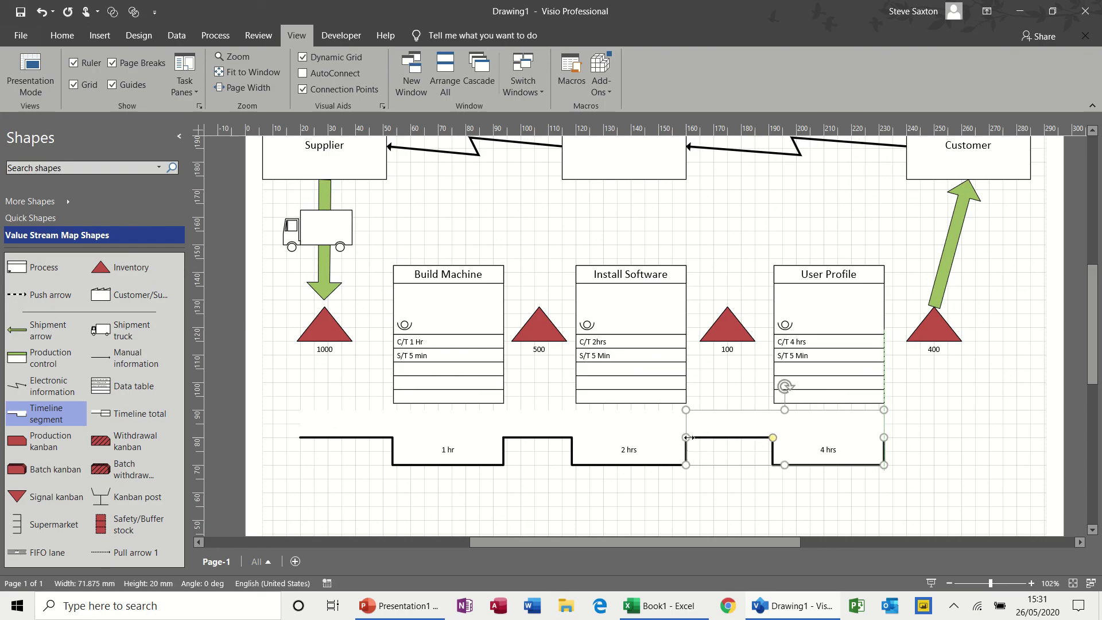
{"action": "left_click", "coordinate": [648, 492]}
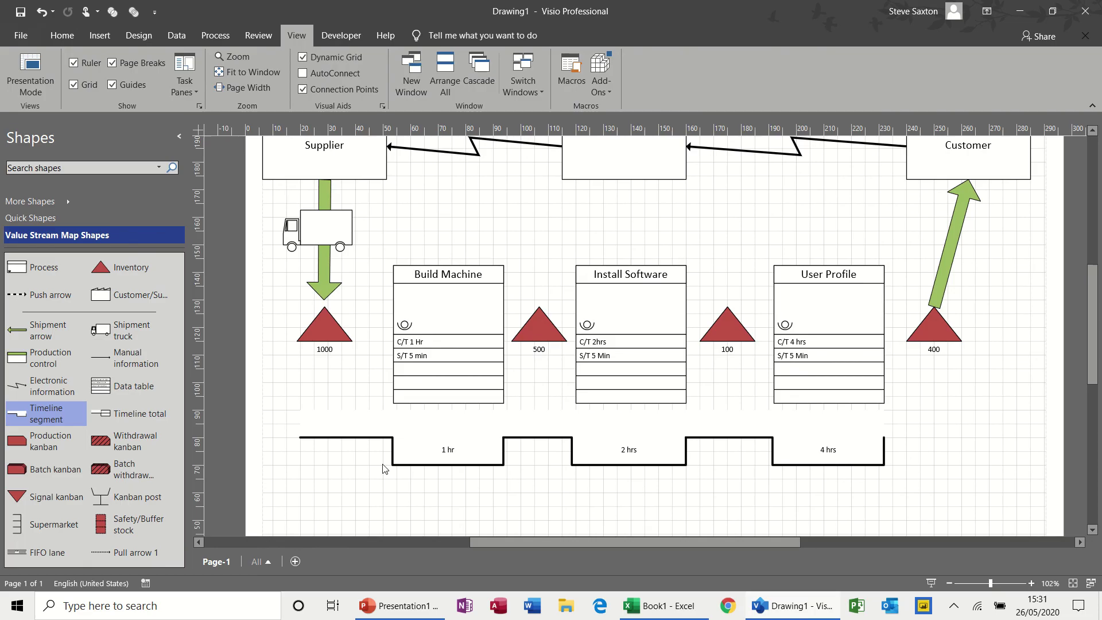
Place a Timeline total shape at the timeline's end and enter Process Time 7 hrs
{"action": "left_click_drag", "start_coordinate": [148, 414], "coordinate": [970, 435]}
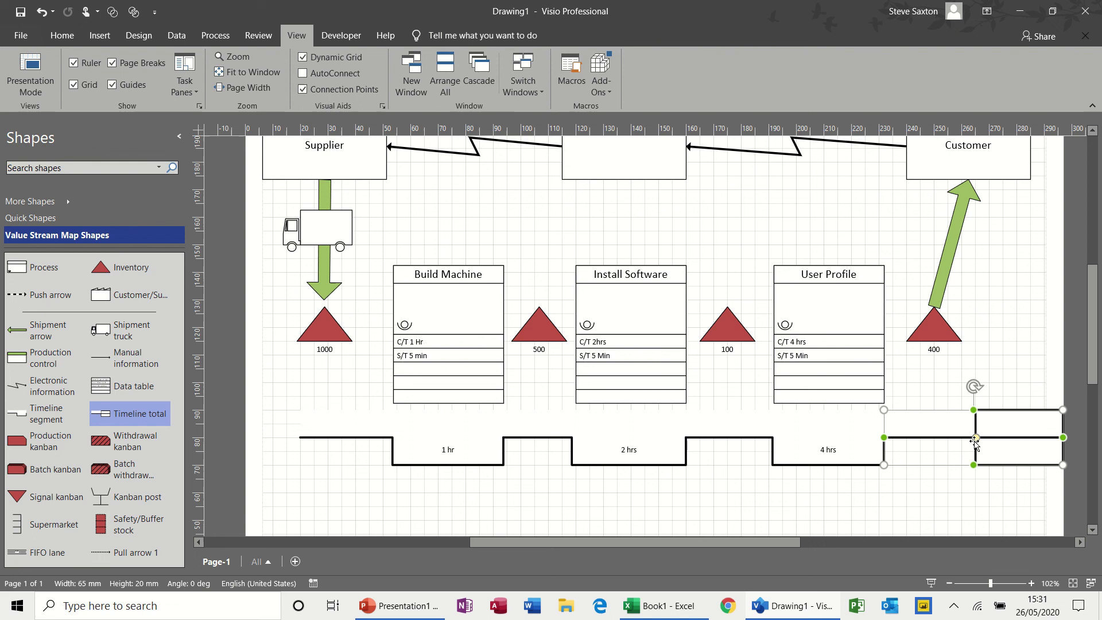
{"action": "left_click_drag", "start_coordinate": [975, 439], "coordinate": [883, 436]}
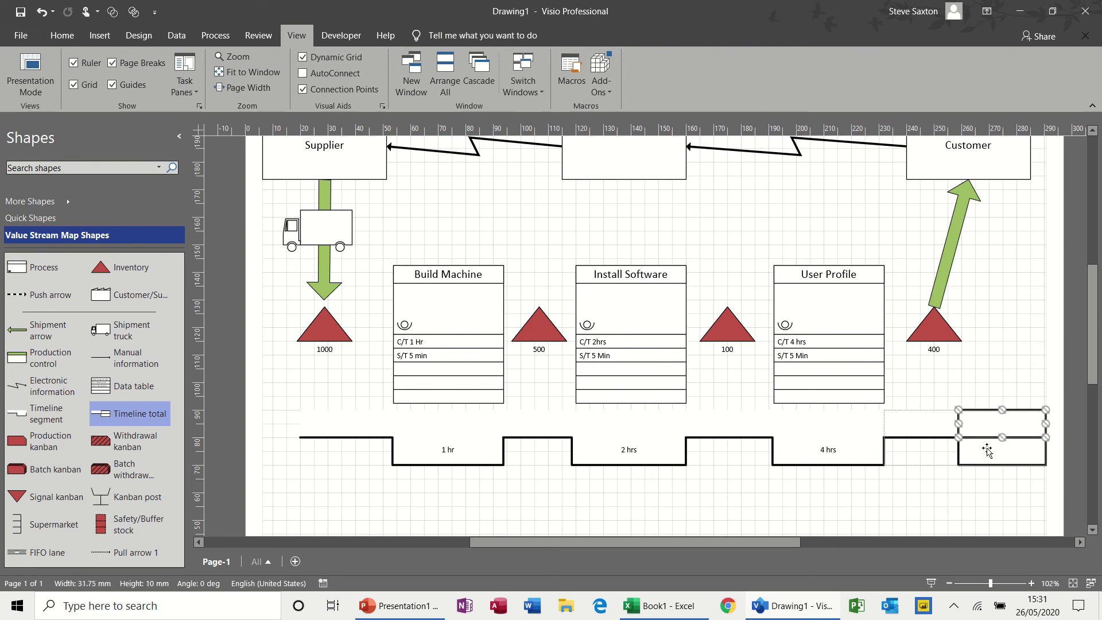
{"action": "left_click", "coordinate": [986, 452]}
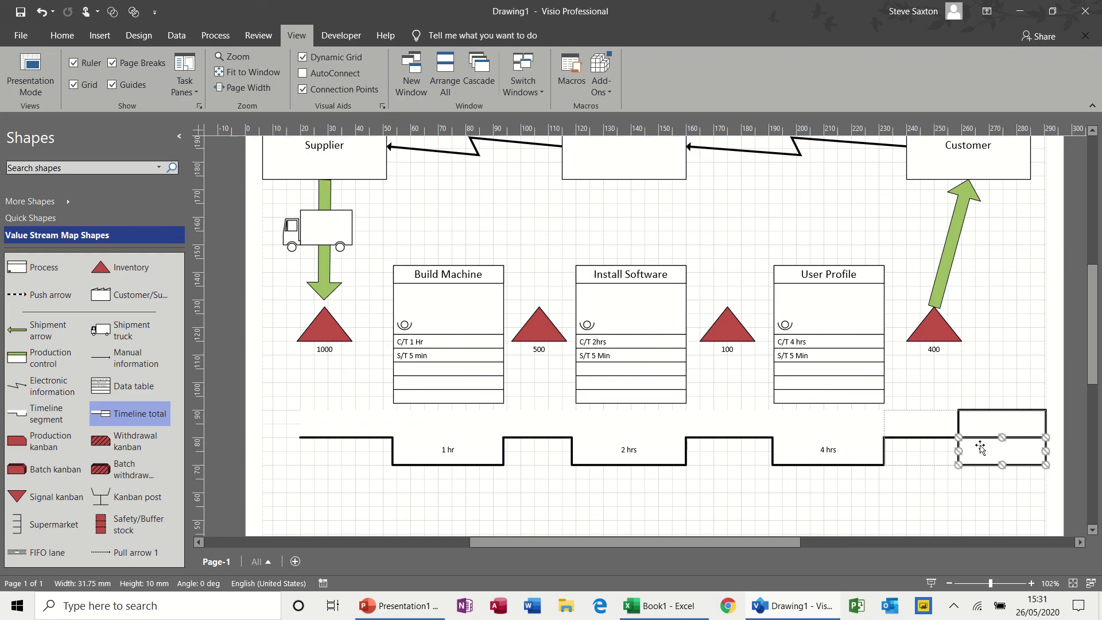
{"action": "type", "text": "Process Time 7 hrs"}
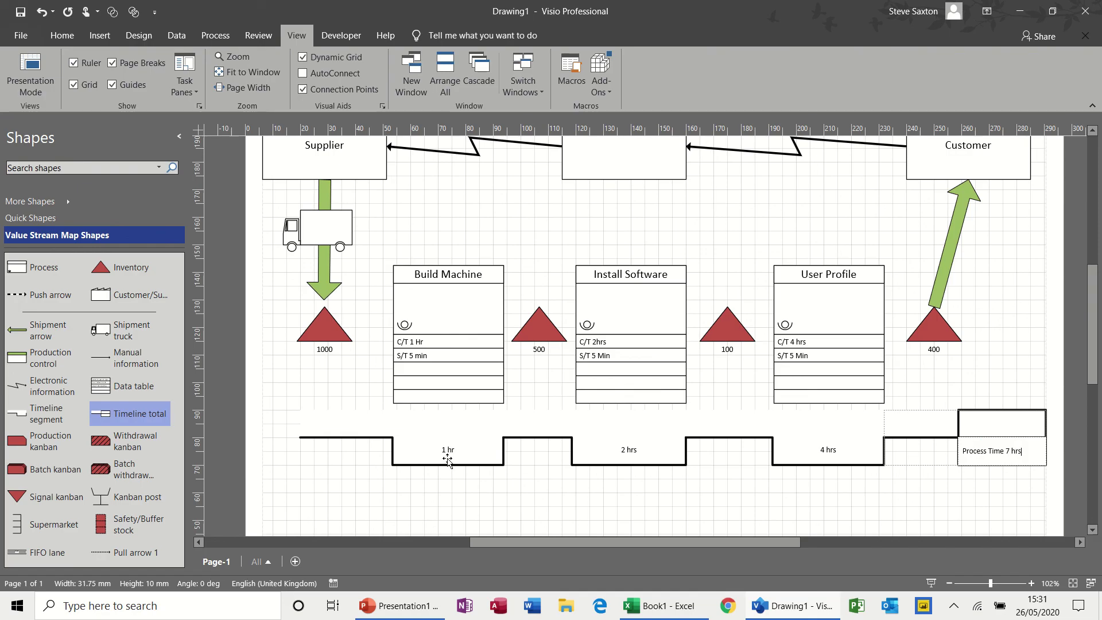
Label the four upper timeline gaps 2d, 3d, 2d and 2d
{"action": "left_click", "coordinate": [336, 424]}
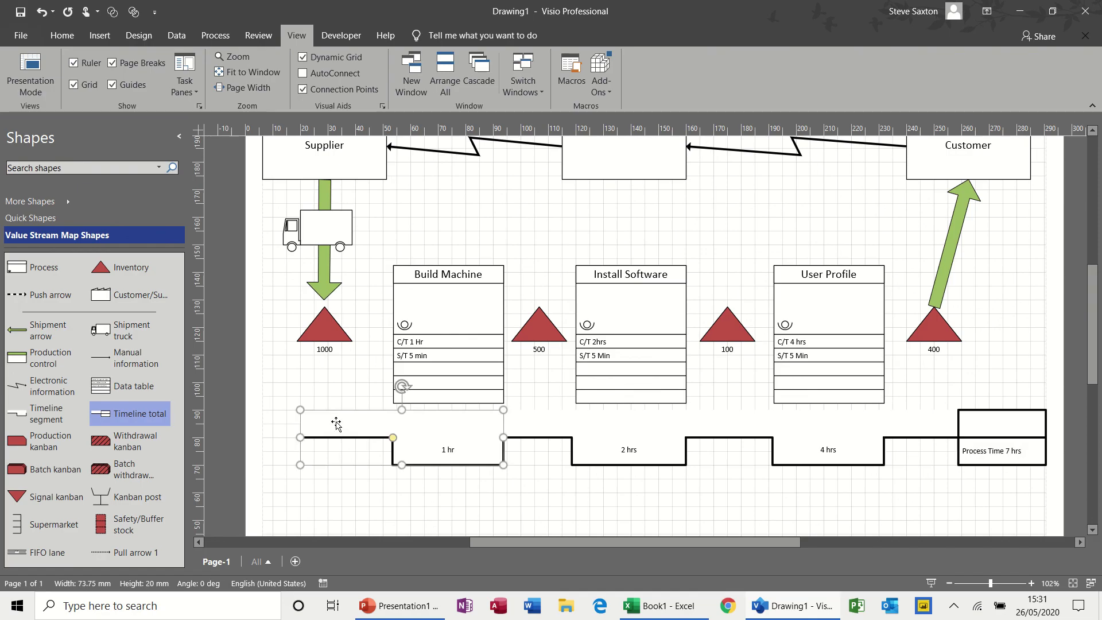
{"action": "left_click", "coordinate": [336, 425]}
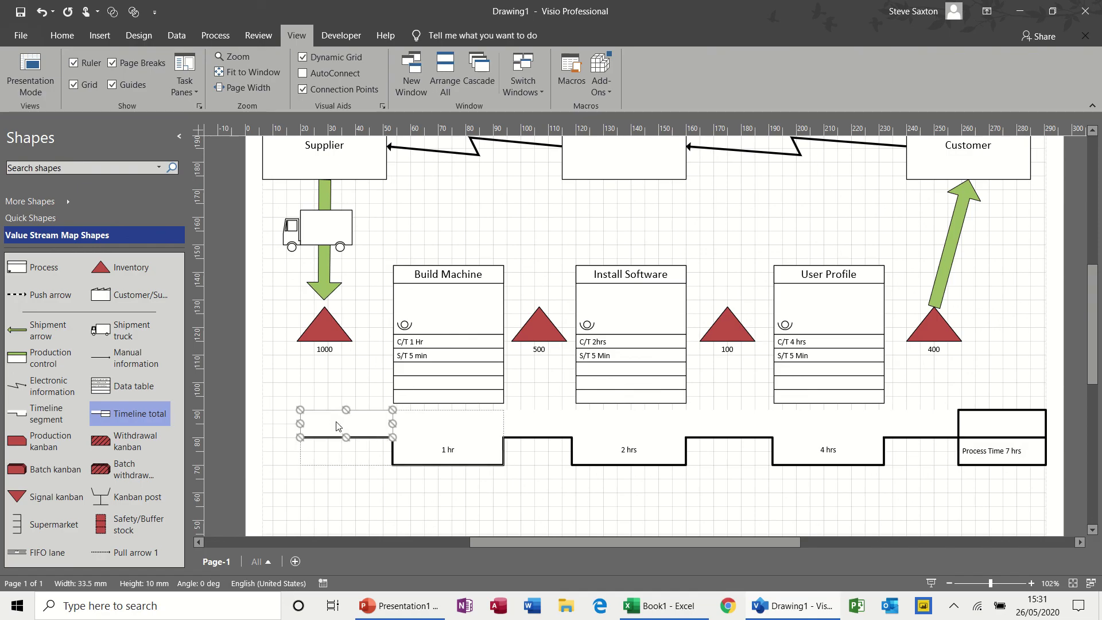
{"action": "type", "text": "2d"}
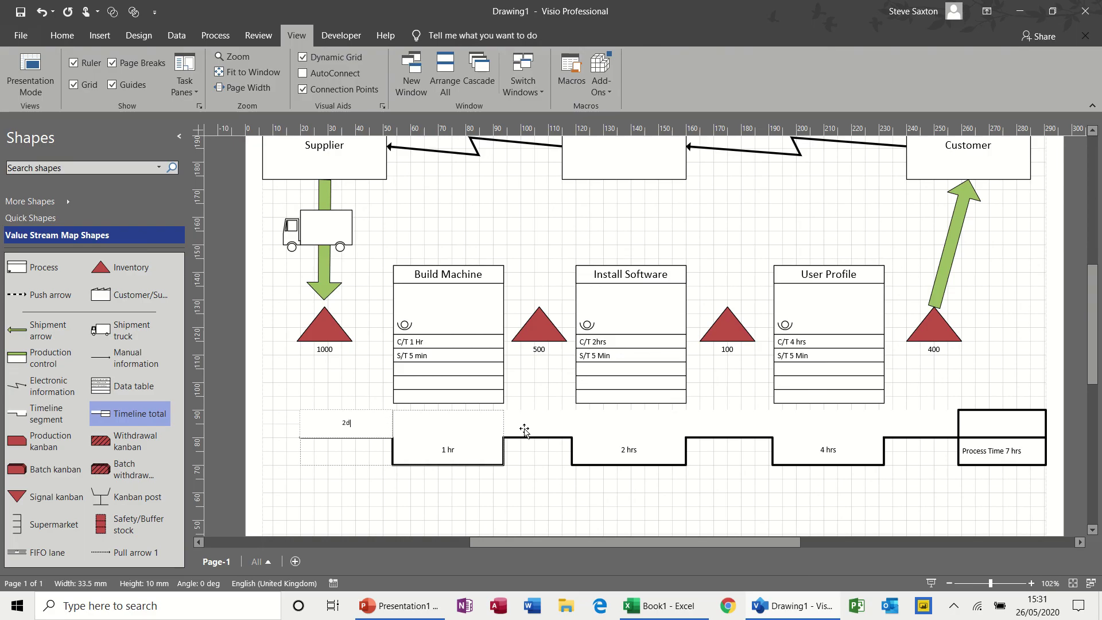
{"action": "left_click", "coordinate": [525, 425]}
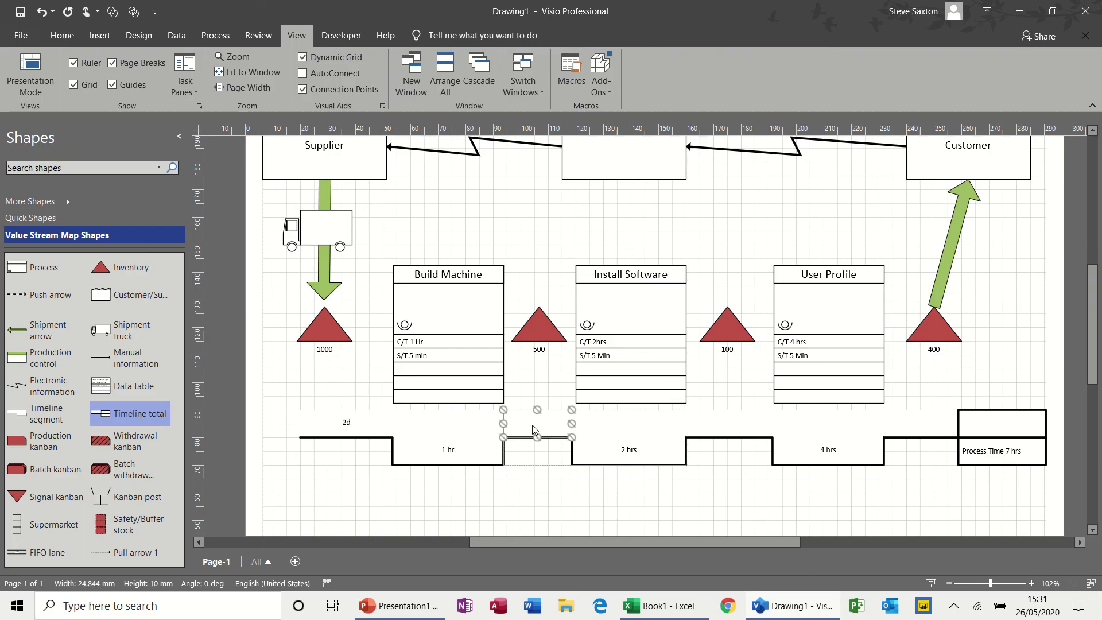
{"action": "type", "text": "3d"}
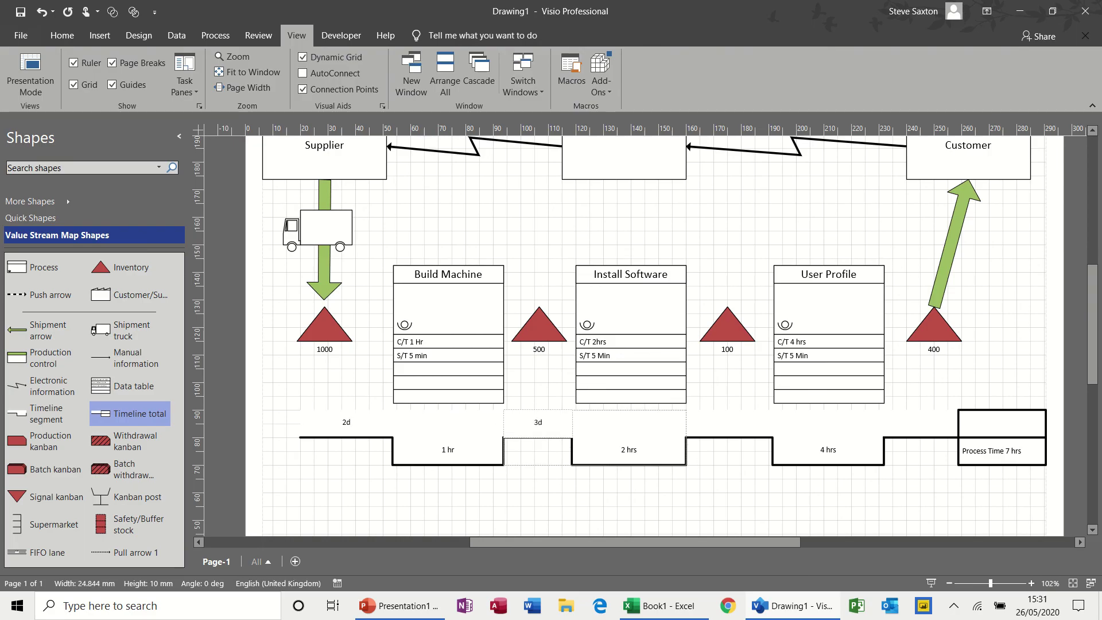
{"action": "left_click", "coordinate": [732, 425]}
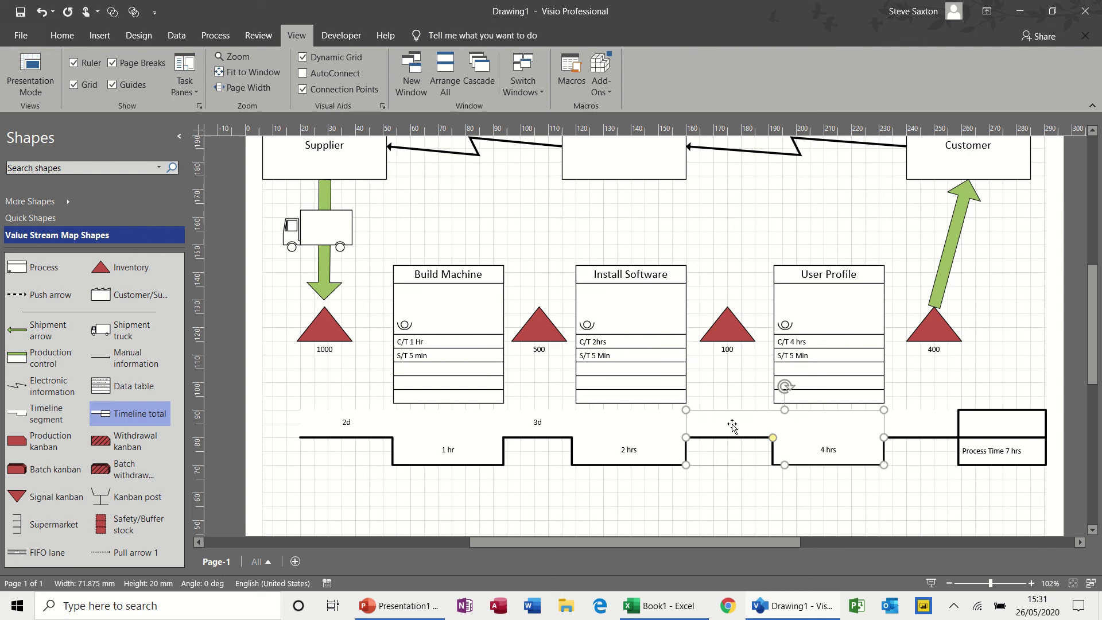
{"action": "left_click", "coordinate": [732, 425]}
{"action": "type", "text": "2d"}
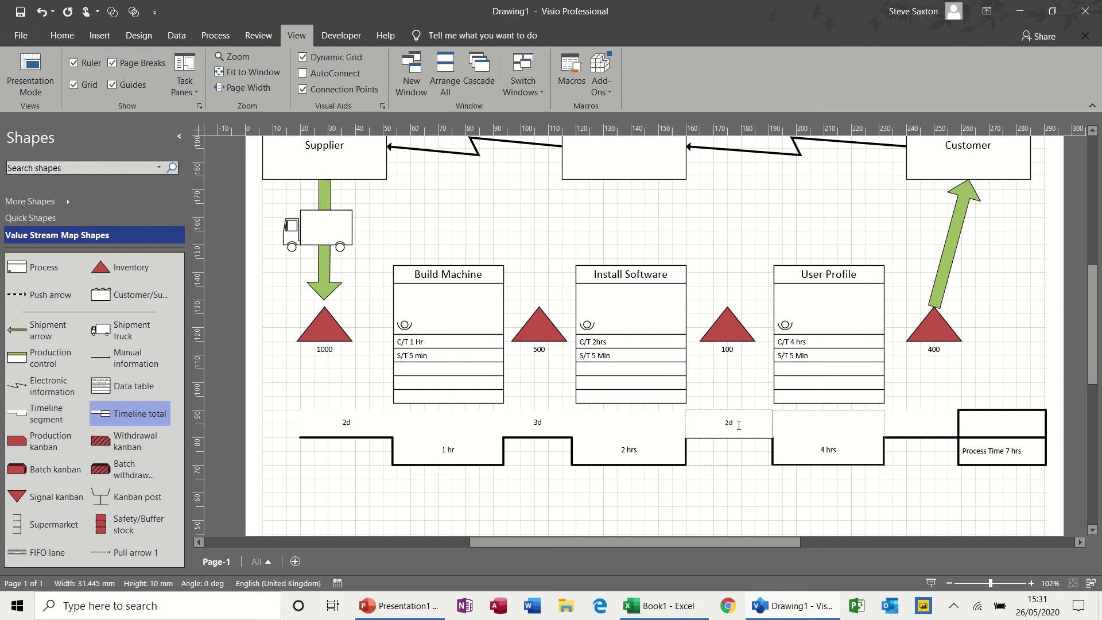
{"action": "left_click", "coordinate": [911, 425]}
{"action": "left_click", "coordinate": [913, 426]}
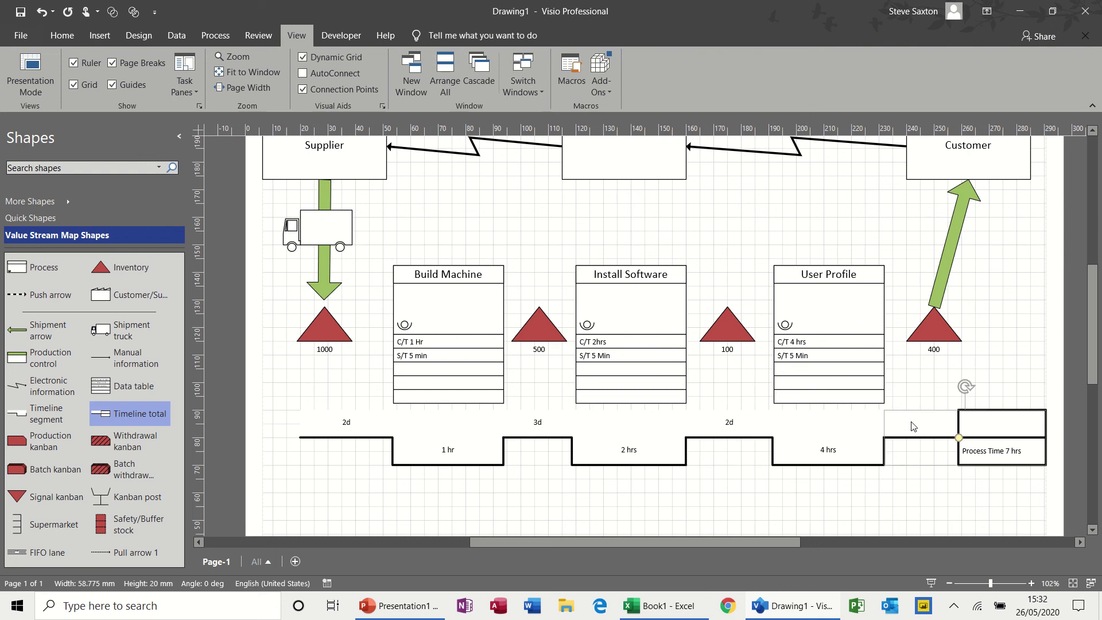
{"action": "left_click", "coordinate": [913, 425]}
{"action": "type", "text": "2d"}
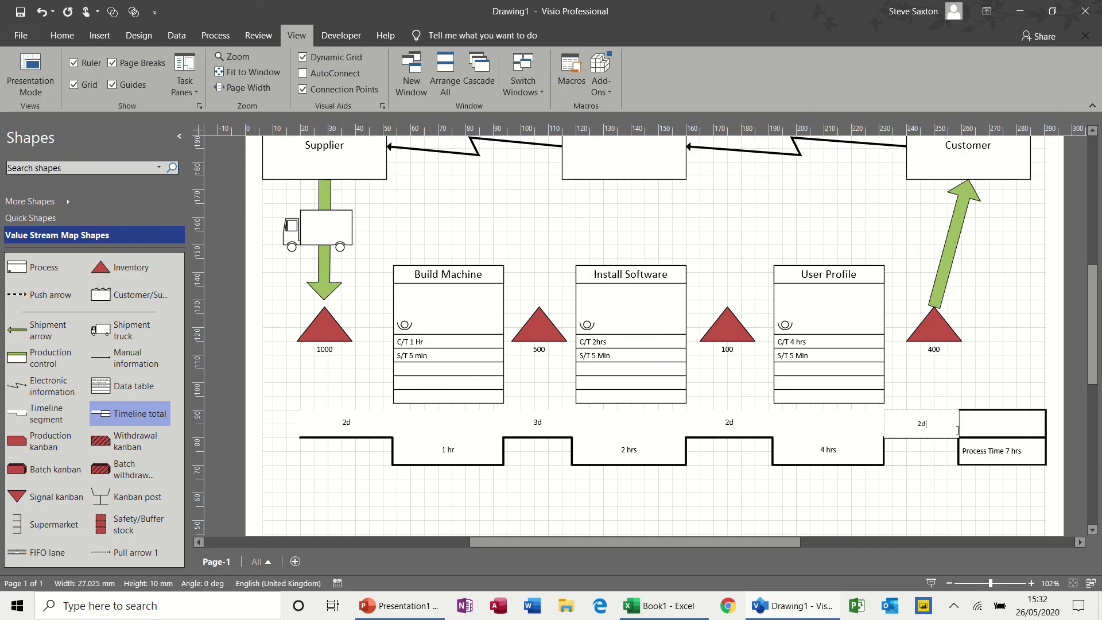
Enter Down Time 9 days in the timeline total's upper box
{"action": "left_click", "coordinate": [985, 427]}
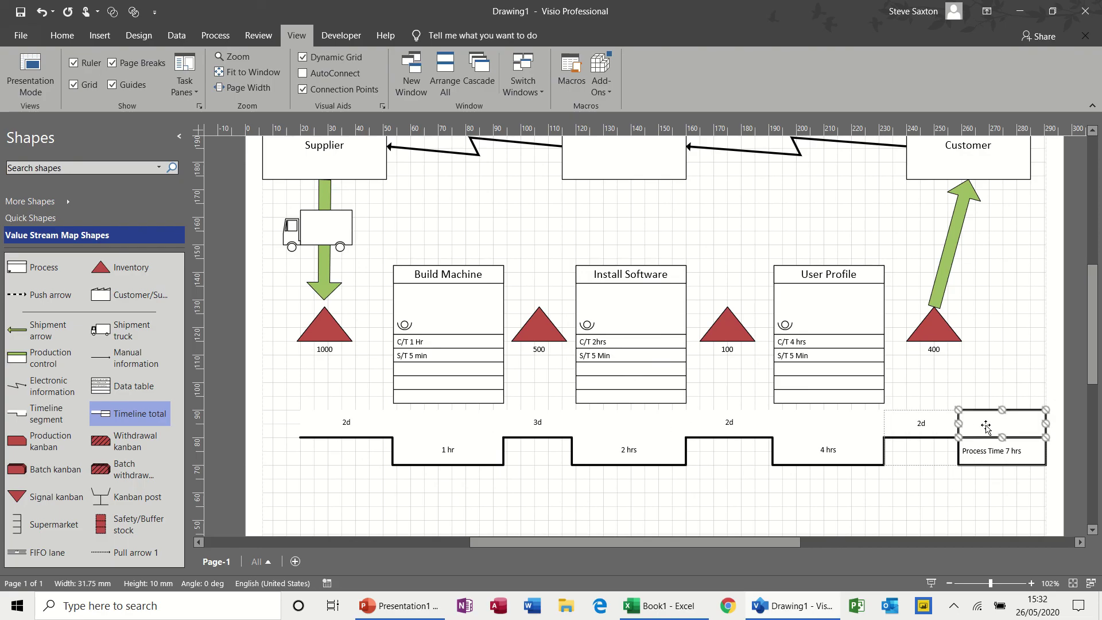
{"action": "type", "text": "Down Time 9 days"}
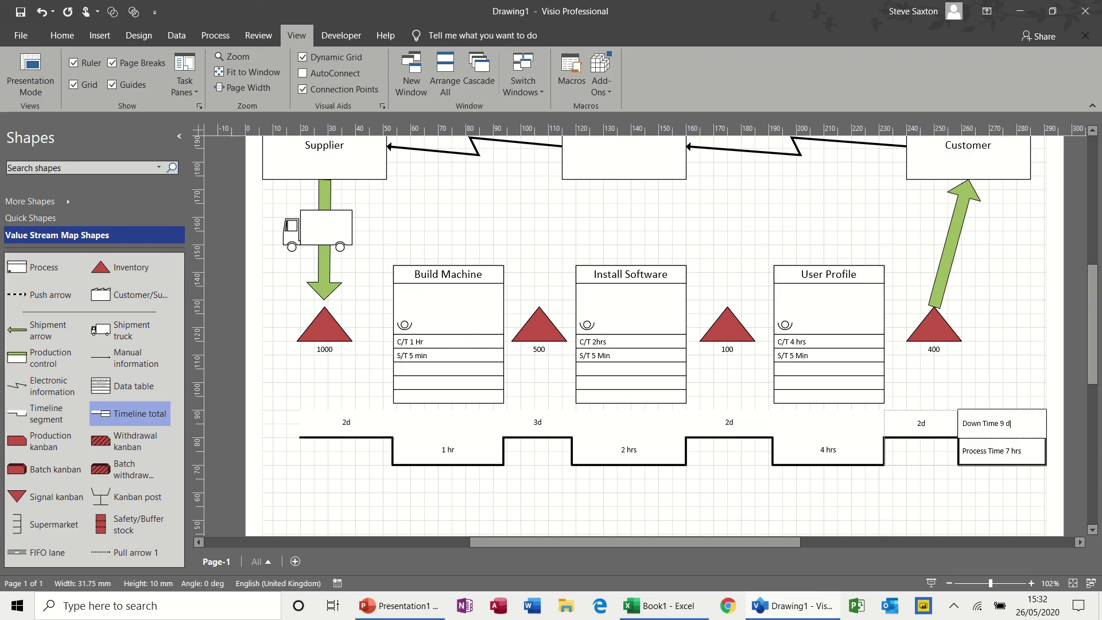
{"action": "left_click", "coordinate": [908, 449]}
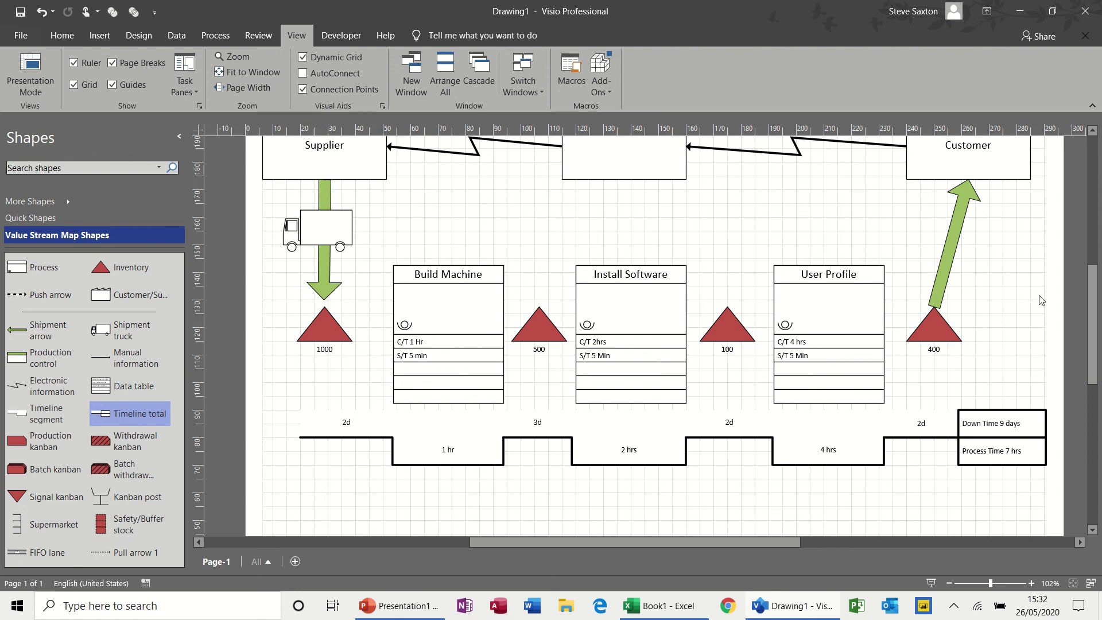
Zoom out to about 59% so the whole value stream map page is visible
{"action": "left_click", "coordinate": [950, 583]}
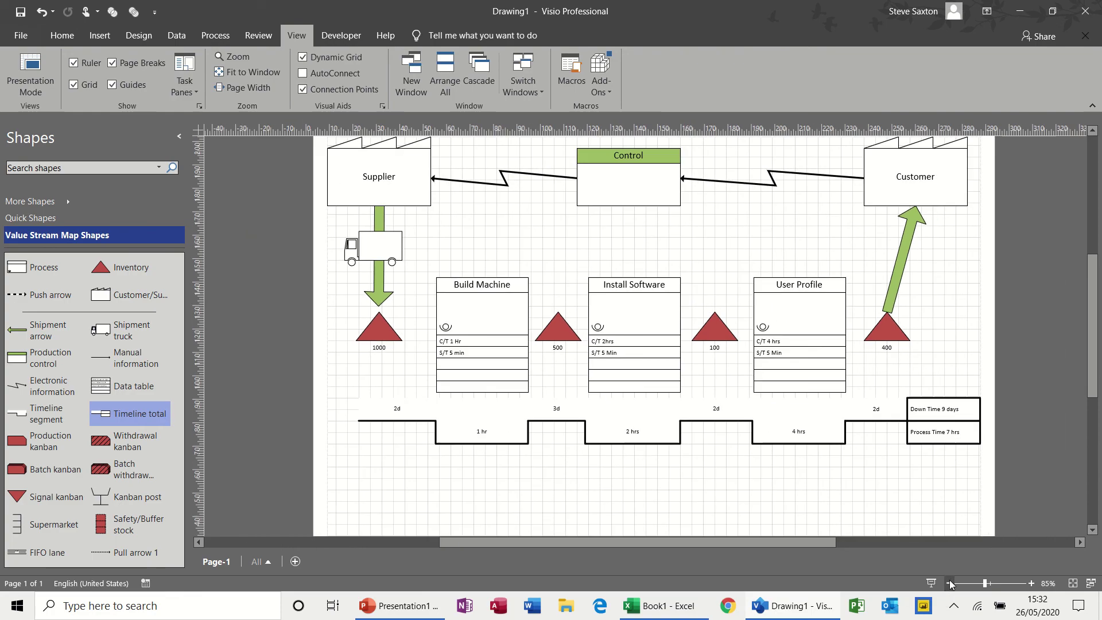